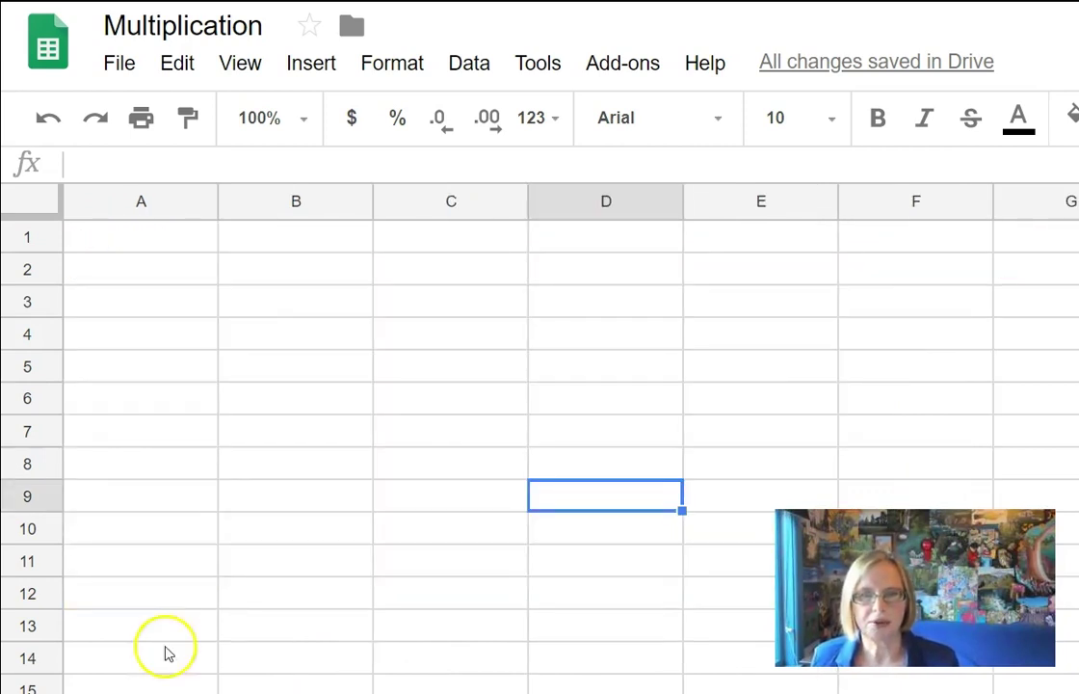
# - Number cells A2 to A11 from 1 to 10, entering 1, 2 and 3 and extending the series downward
pyautogui.click(141, 271)
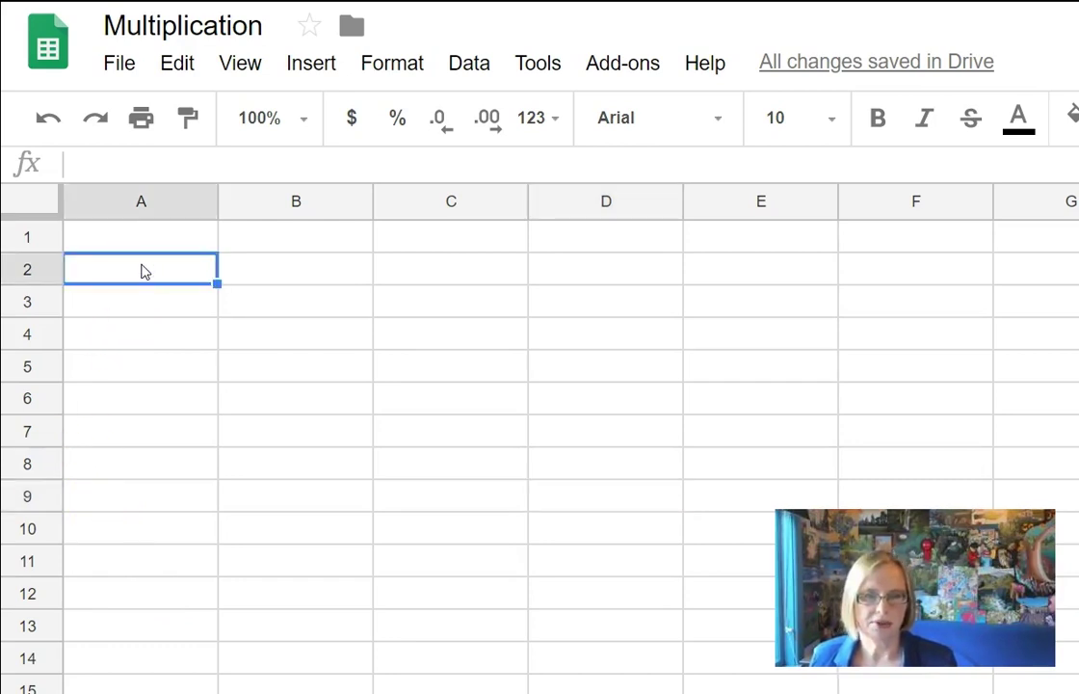
pyautogui.write('1')
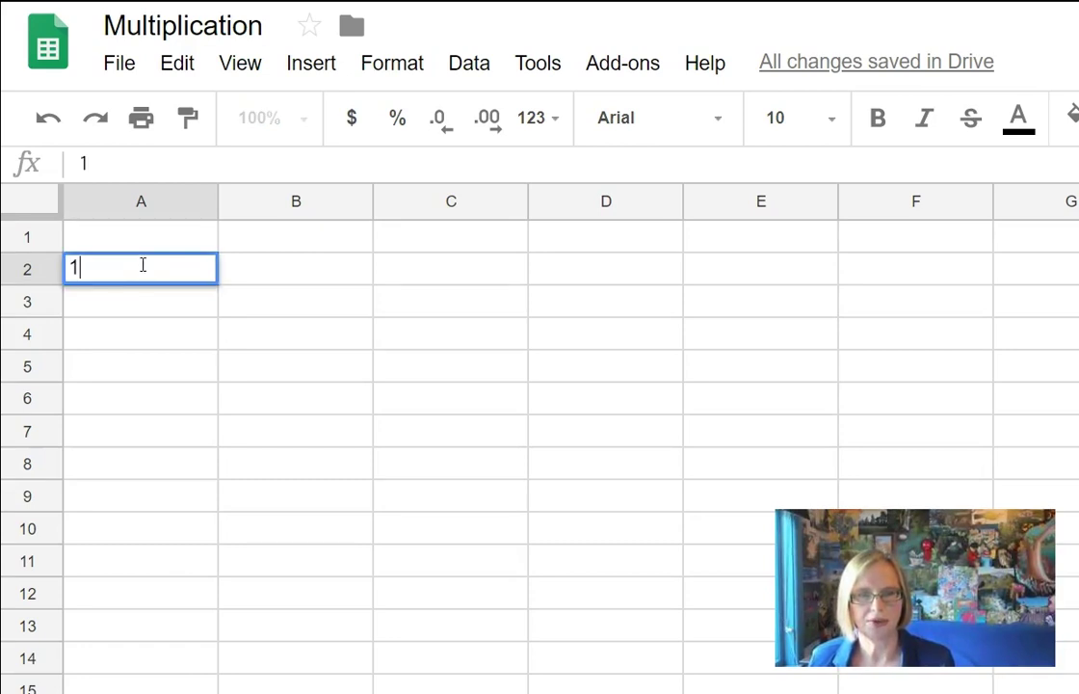
pyautogui.press('Return')
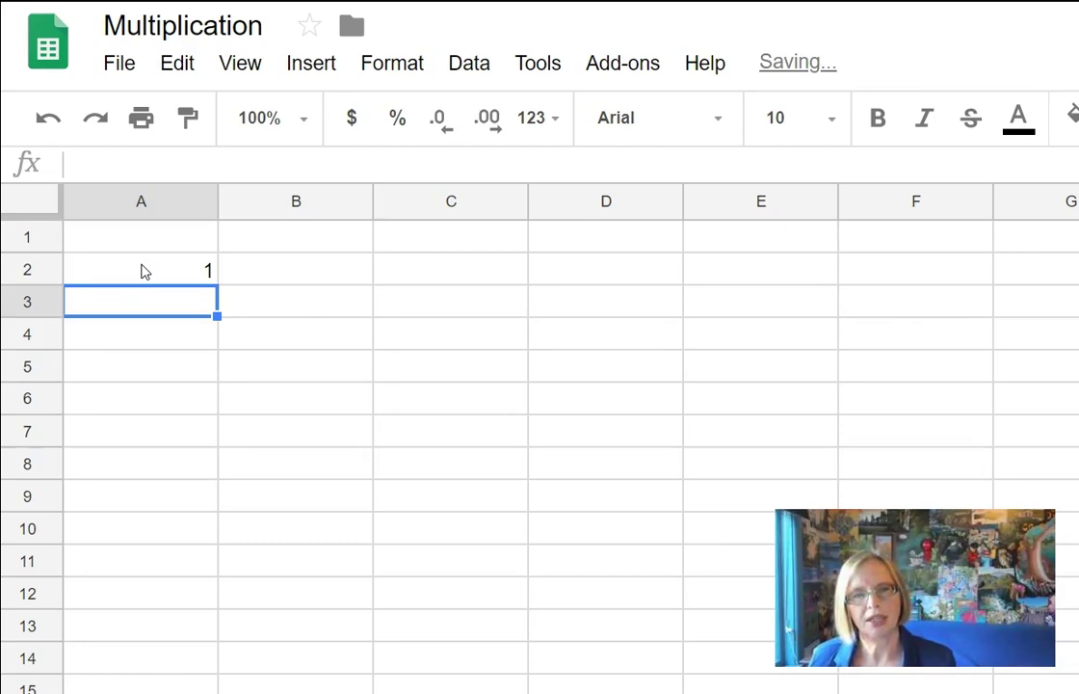
pyautogui.write('2')
pyautogui.press('Return')
pyautogui.write('3')
pyautogui.press('Return')
pyautogui.moveTo(191, 278); pyautogui.dragTo(200, 339)
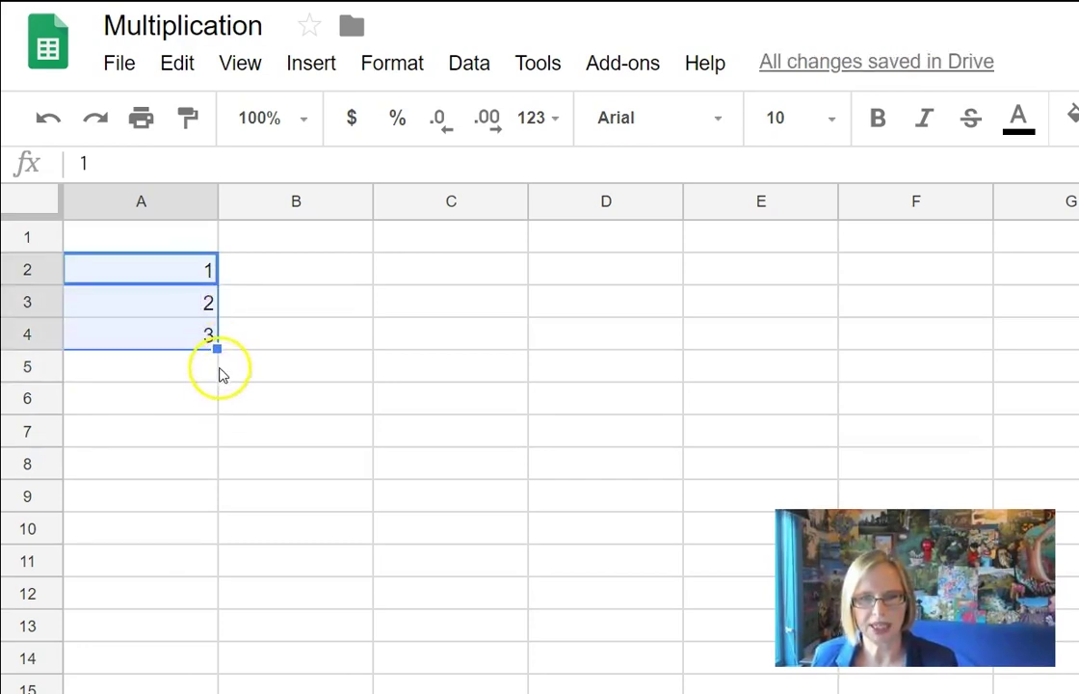
pyautogui.moveTo(217, 351); pyautogui.dragTo(198, 577)
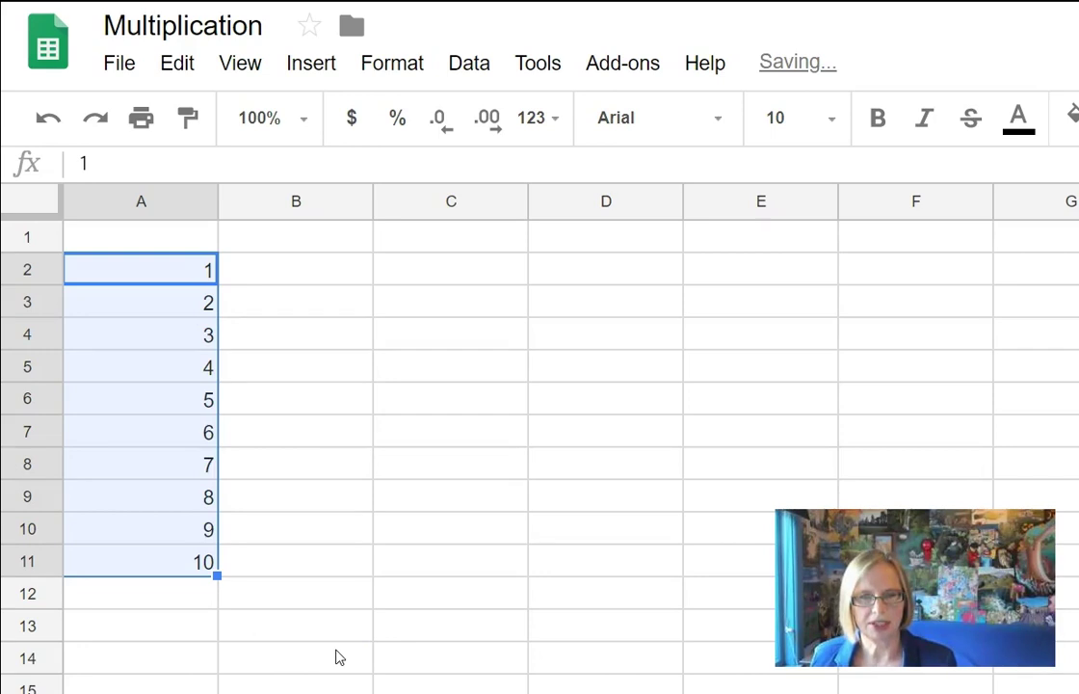
# - Number cells B1 to K1 from 1 to 10, entering 1 and 2 and extending the series across row 1
pyautogui.click(321, 250)
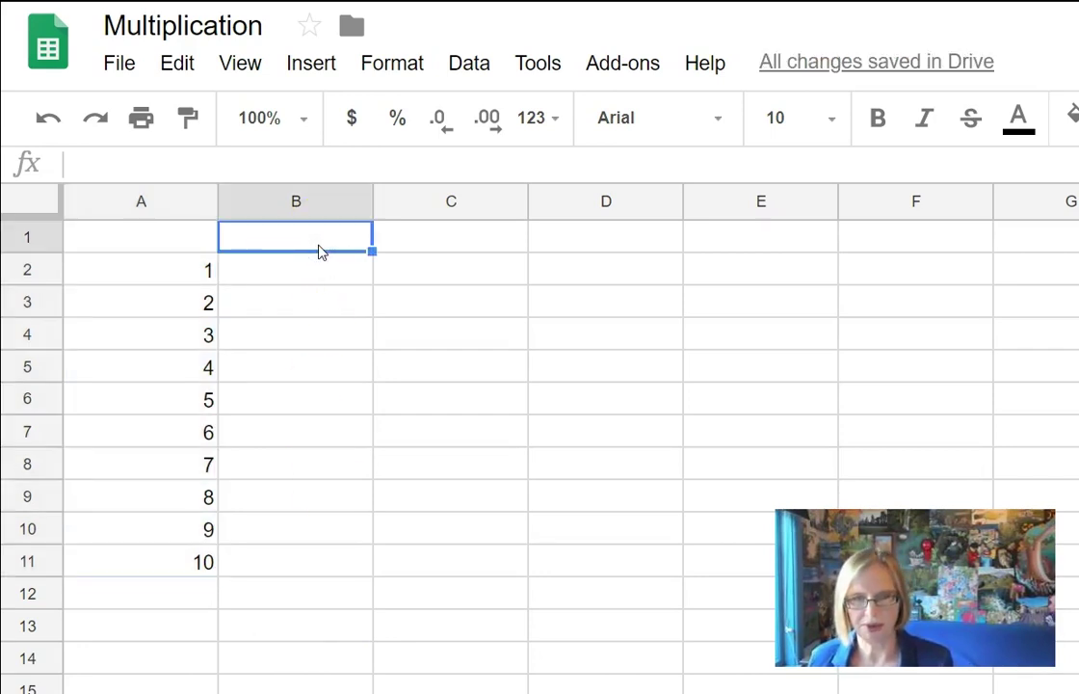
pyautogui.write('1')
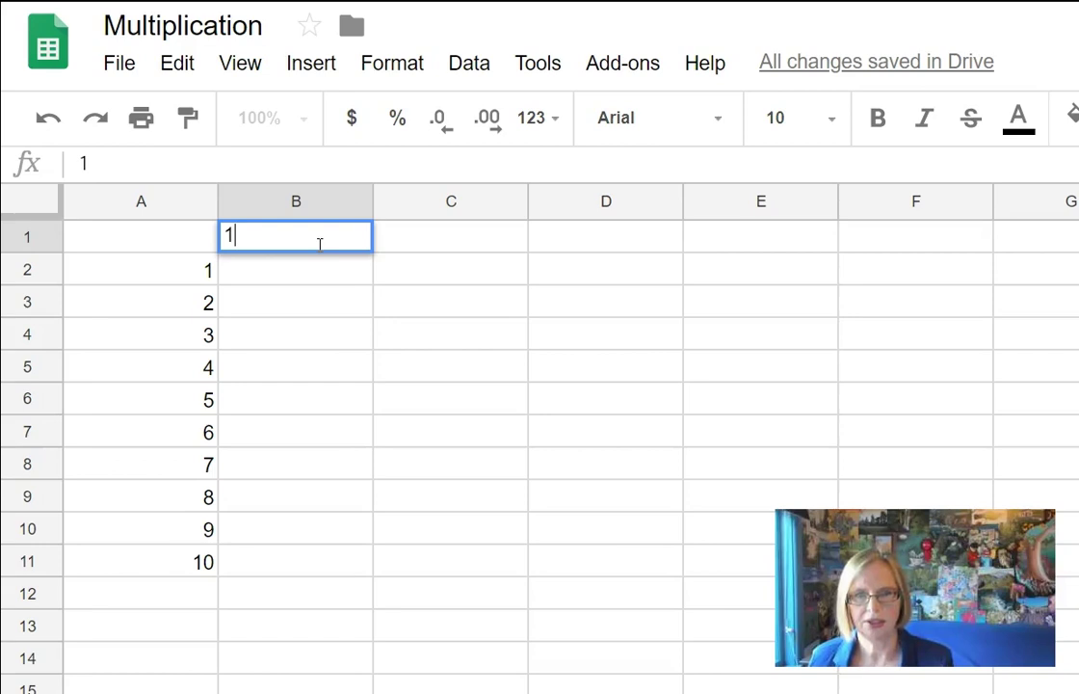
pyautogui.press('Tab')
pyautogui.write('2')
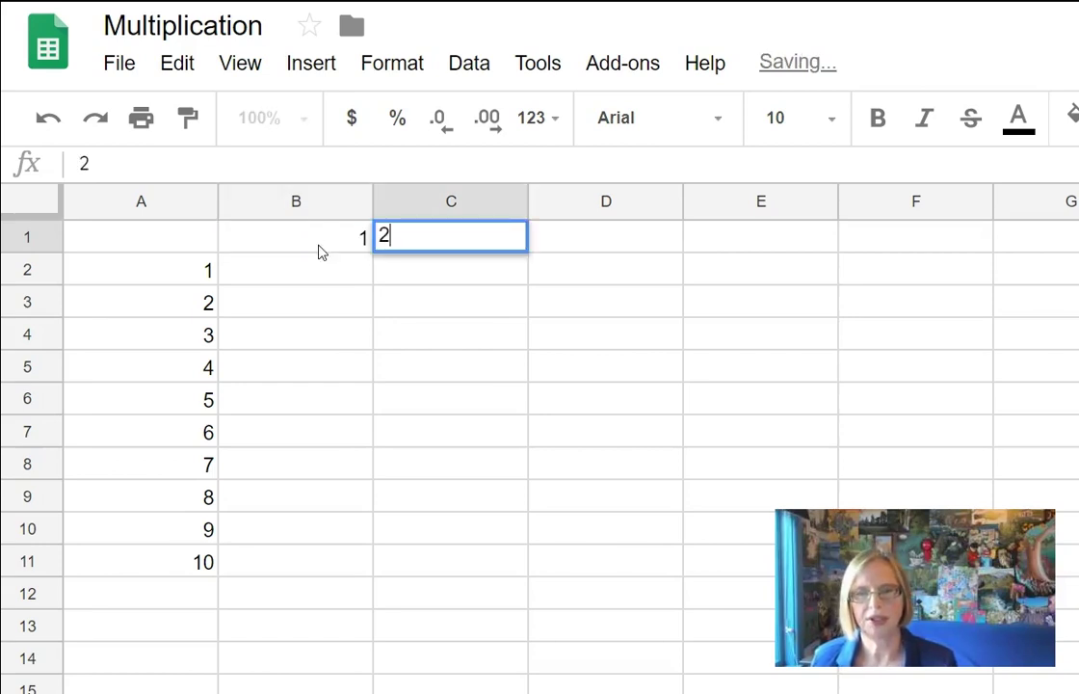
pyautogui.press('Tab')
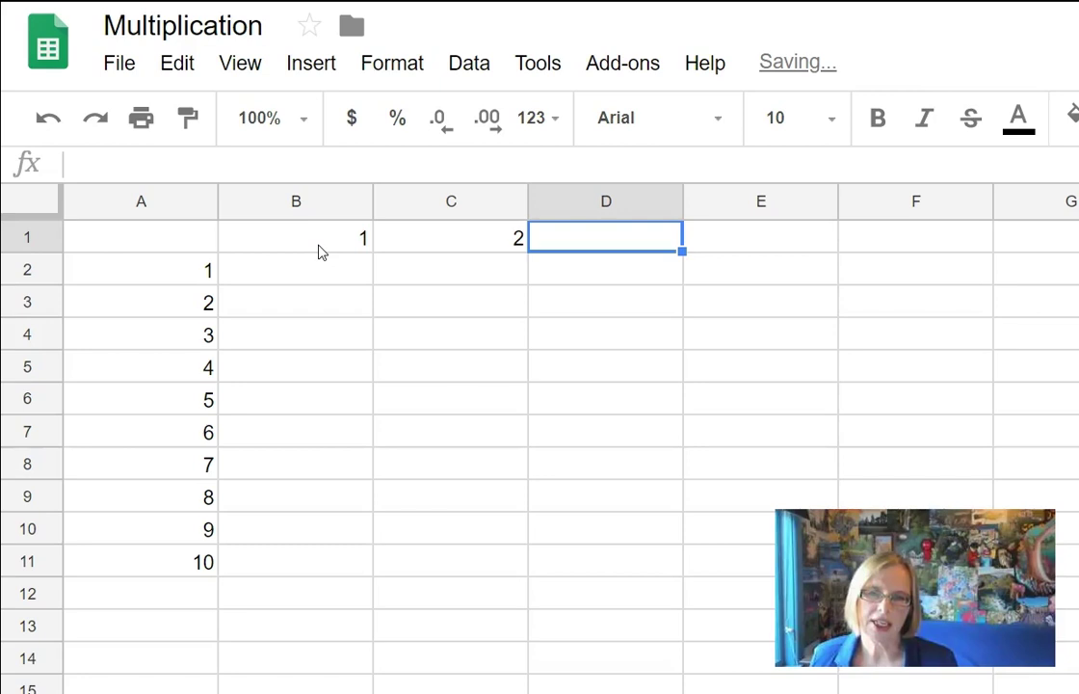
pyautogui.moveTo(364, 241); pyautogui.dragTo(1077, 255)
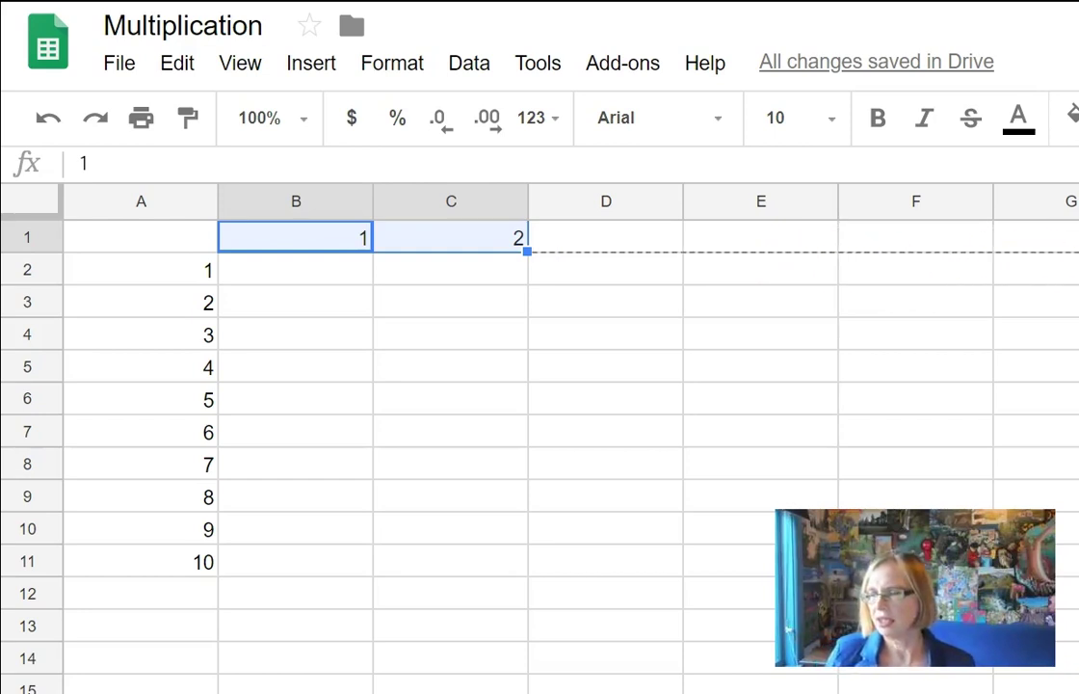
pyautogui.moveTo(1077, 255); pyautogui.dragTo(1077, 256)
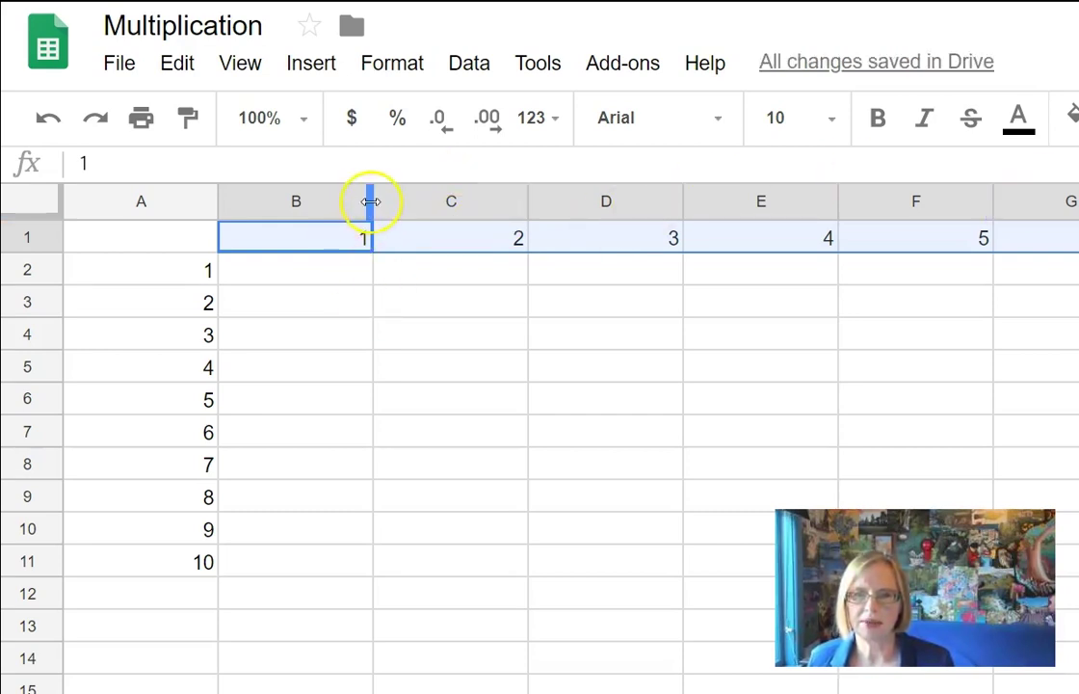
# - Narrow columns B, C and D individually to roughly half their width
pyautogui.moveTo(370, 199); pyautogui.dragTo(286, 210)
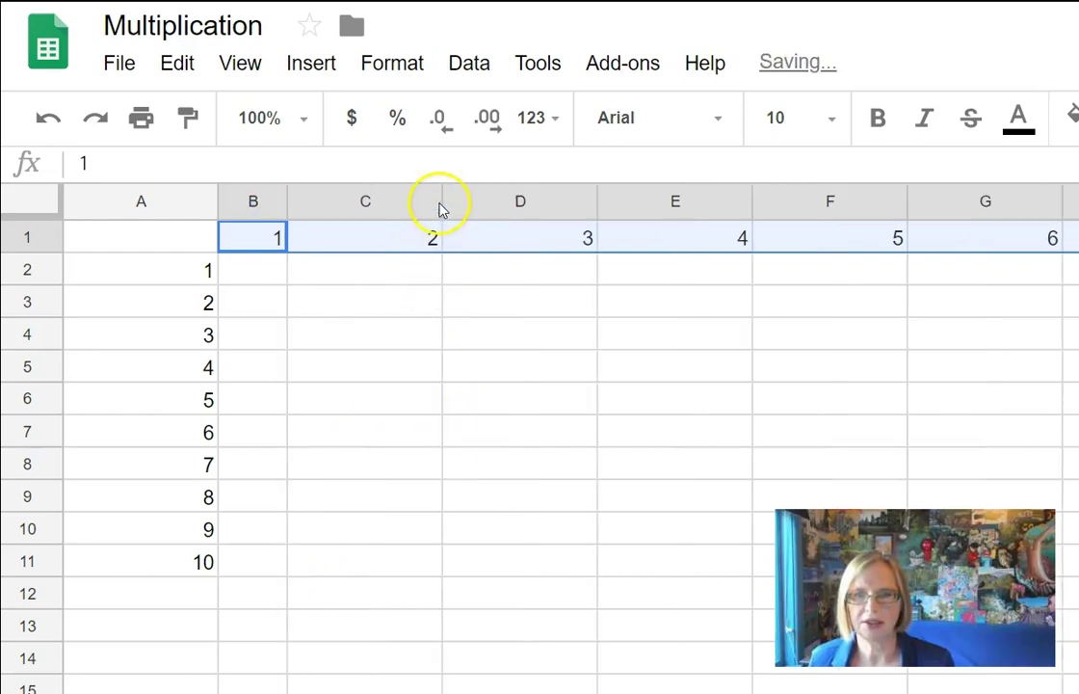
pyautogui.moveTo(438, 200); pyautogui.dragTo(345, 218)
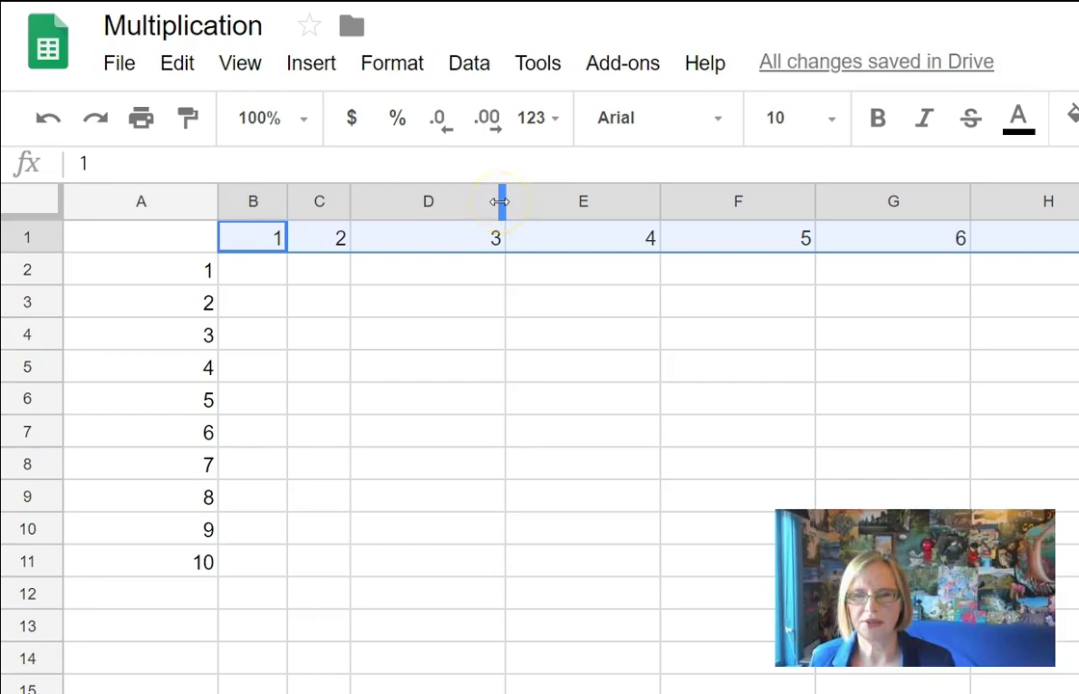
pyautogui.moveTo(501, 202); pyautogui.dragTo(412, 229)
pyautogui.moveTo(611, 551); pyautogui.dragTo(611, 568)
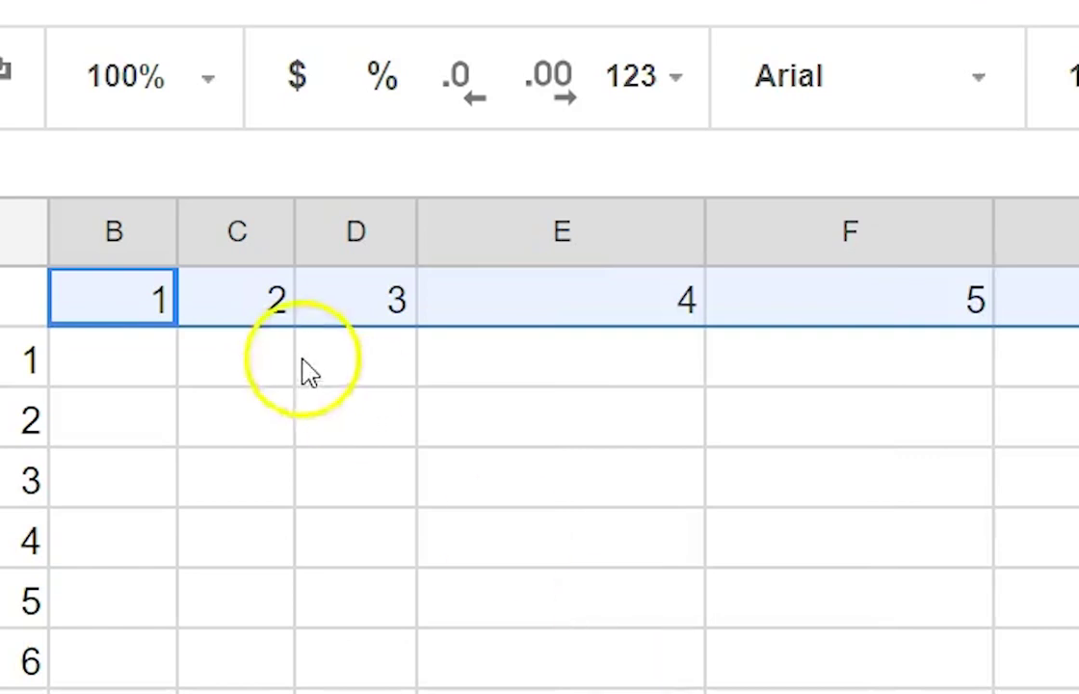
# - Narrow all numbered columns from B through K together to one uniform width
pyautogui.click(95, 246)
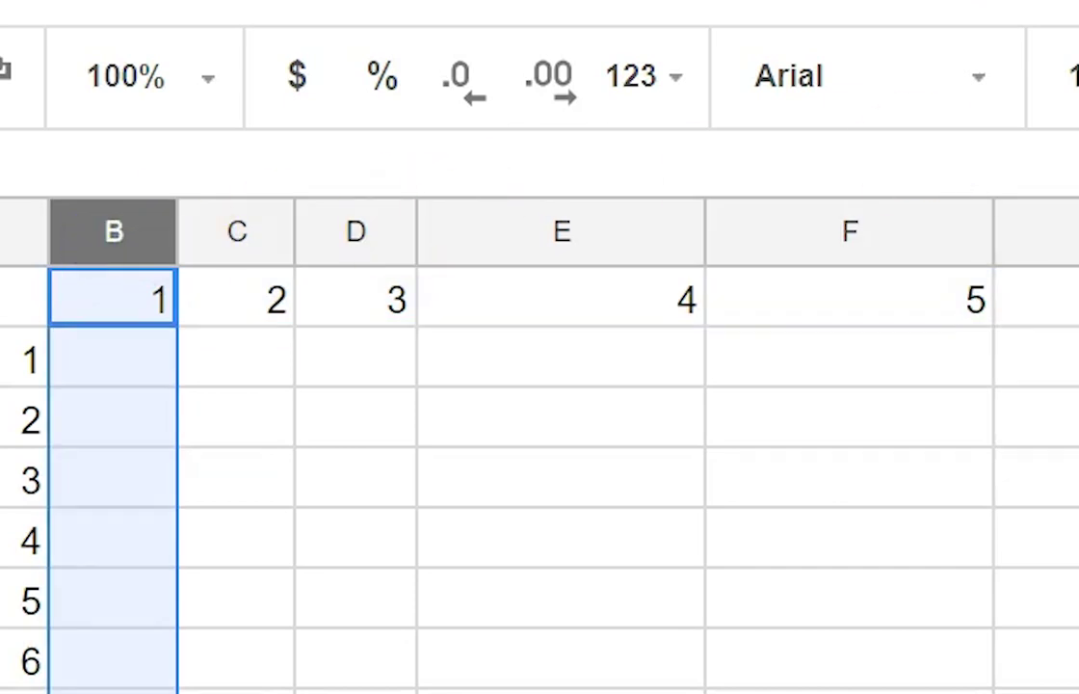
pyautogui.hotkey('ctrl', 'shift', 'Right')
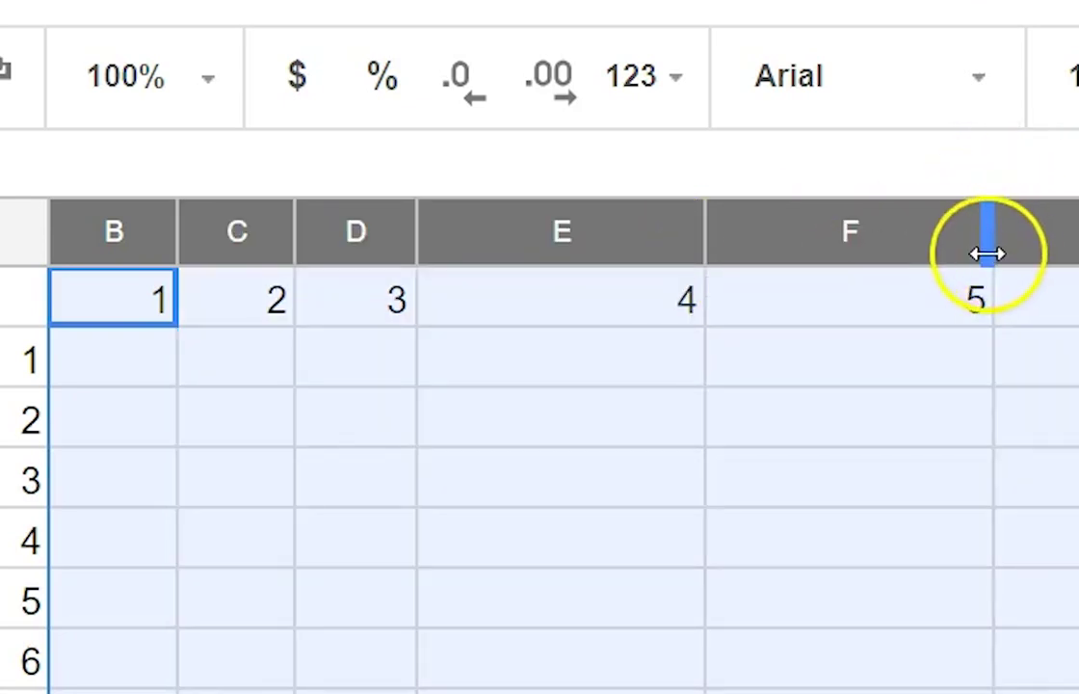
pyautogui.moveTo(988, 251); pyautogui.dragTo(819, 278)
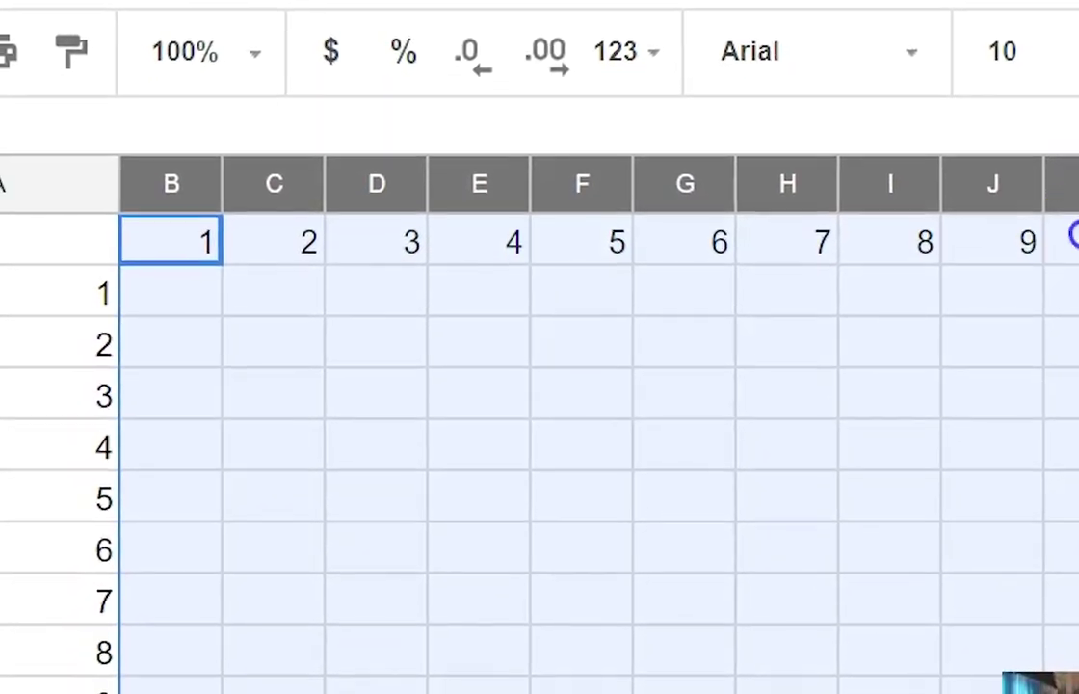
pyautogui.click(1068, 231)
pyautogui.write('10')
pyautogui.click(920, 376)
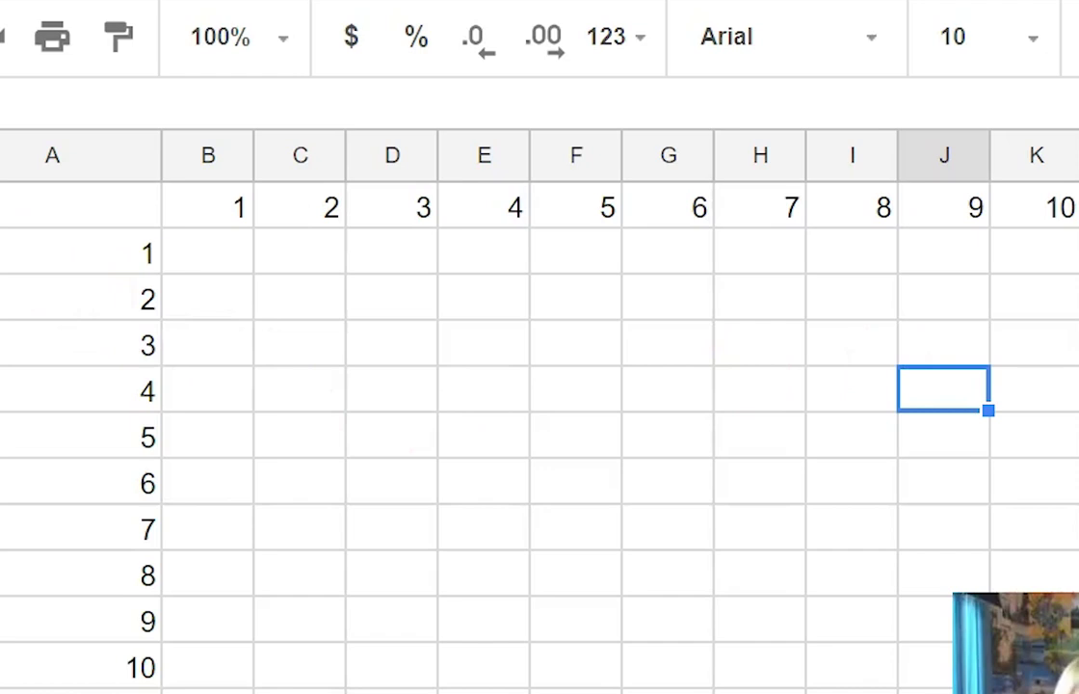
# - Insert one blank row above the row of column numbers
pyautogui.click(0, 207)
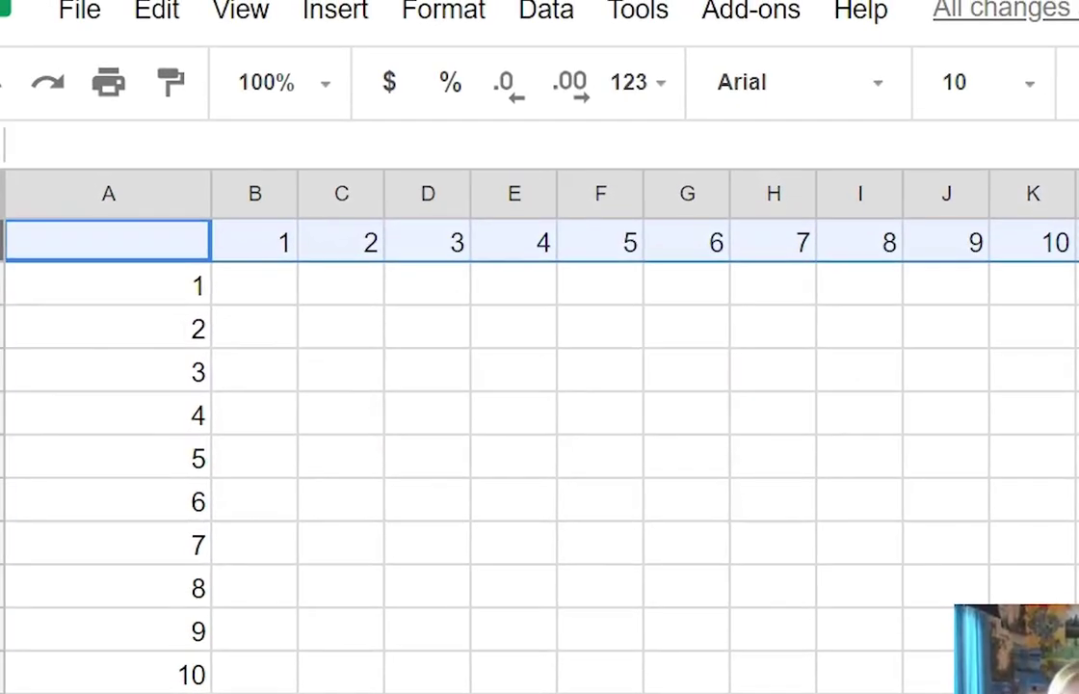
pyautogui.rightClick(0, 251)
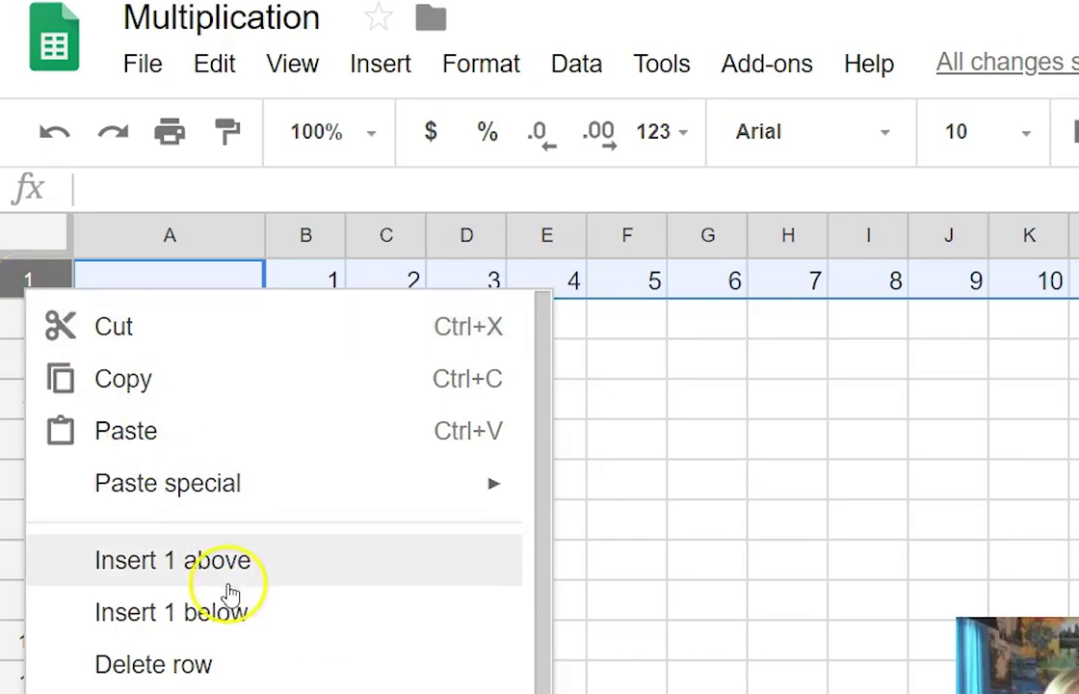
pyautogui.click(233, 576)
# - Enter the title "Multiplication table" in cell A1 and narrow column A to about the width of the other numbered columns
pyautogui.click(230, 286)
pyautogui.write('Mult')
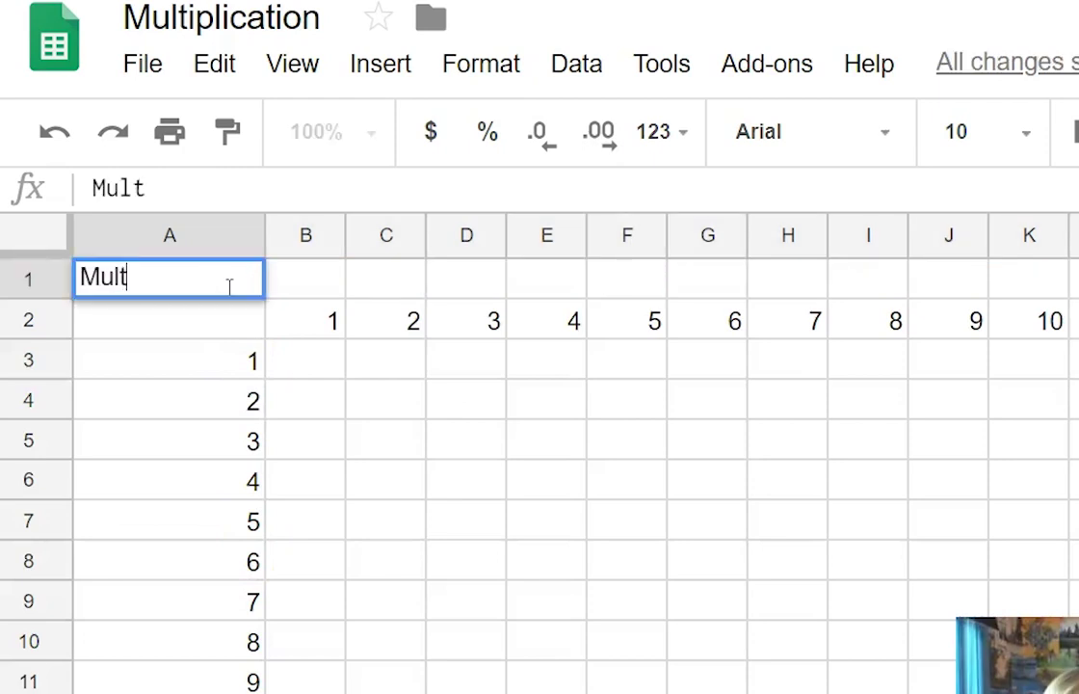
pyautogui.write('iplicatoi')
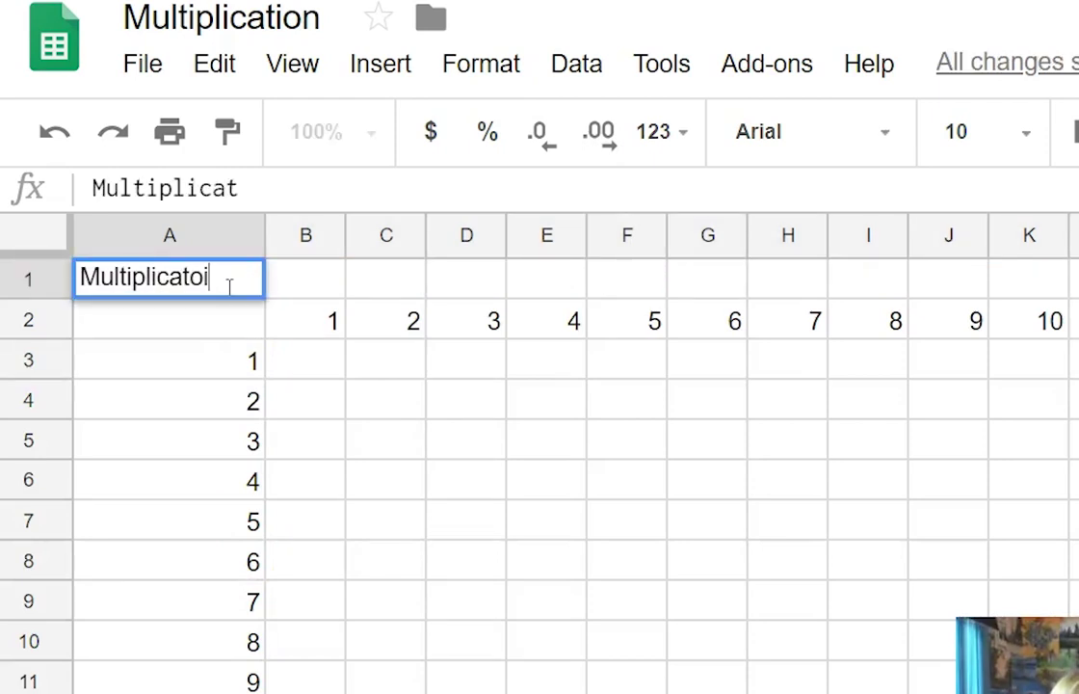
pyautogui.press('BackSpace')
pyautogui.press('BackSpace')
pyautogui.write('ion table')
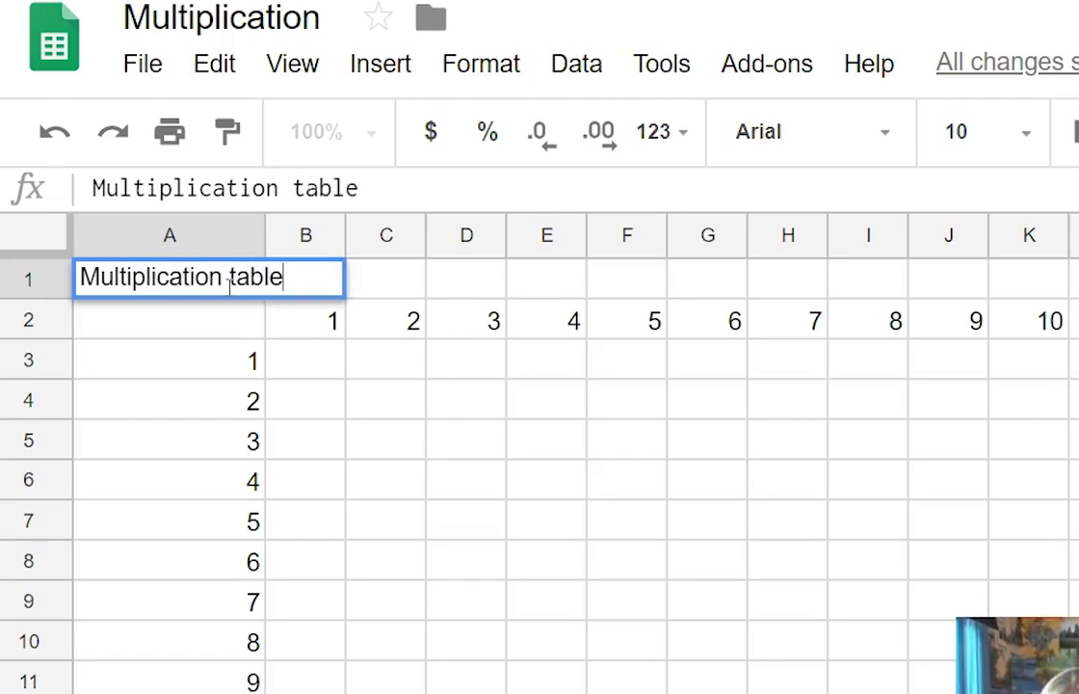
pyautogui.press('Return')
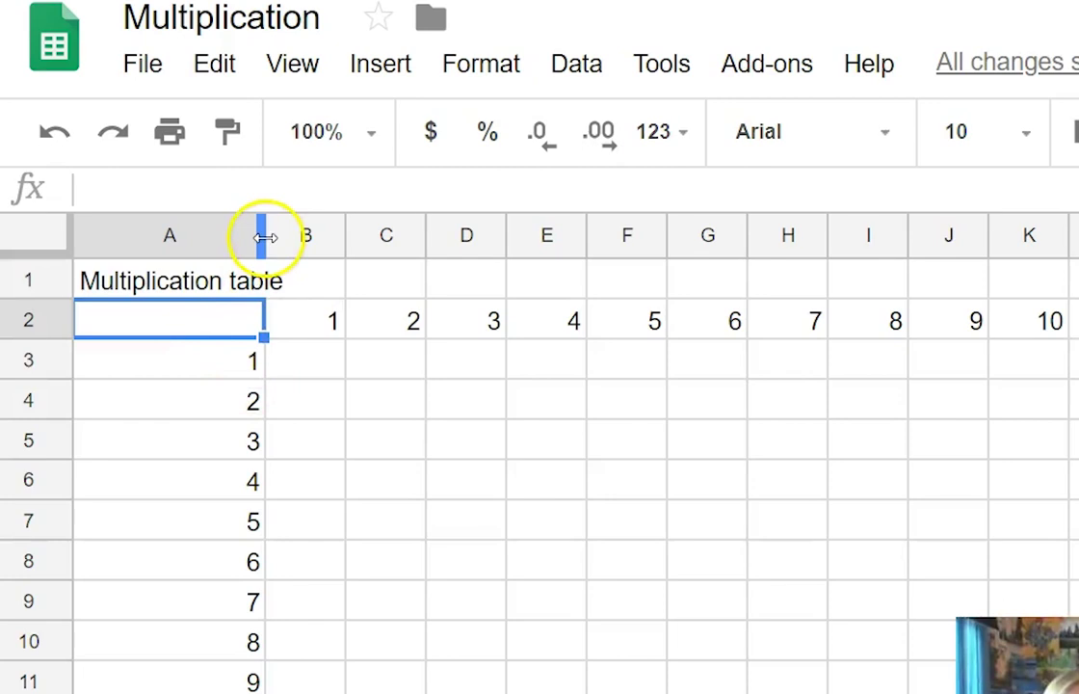
pyautogui.moveTo(265, 235); pyautogui.dragTo(149, 252)
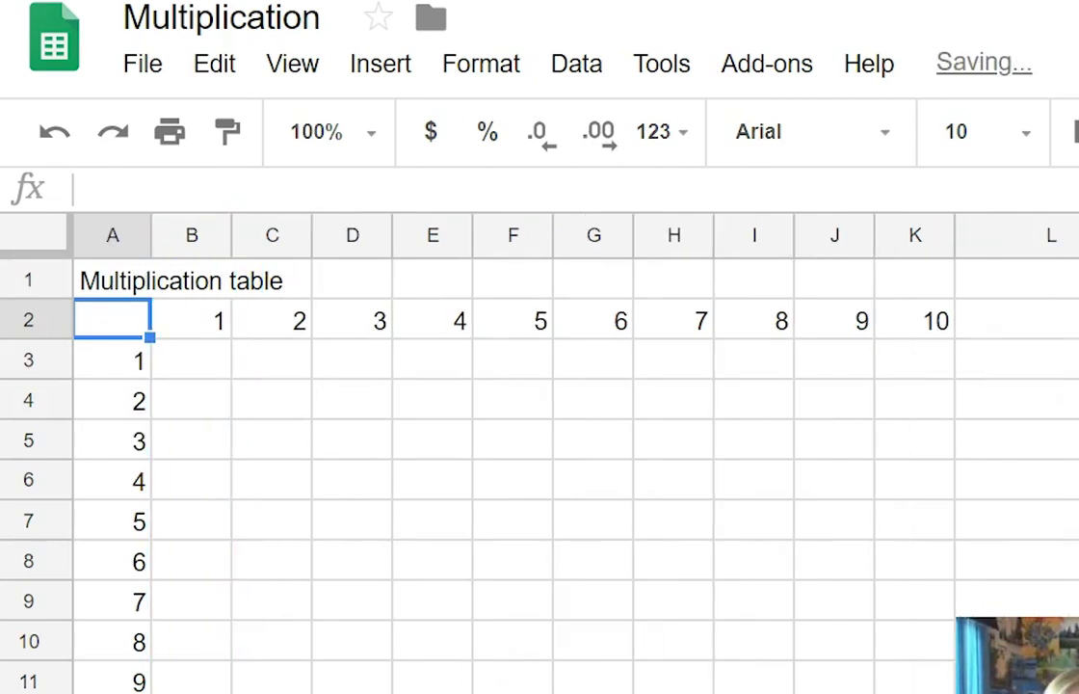
# - Enter the formula =A3*B2 in cell B3 to multiply the first row number by the first column number
pyautogui.click(225, 370)
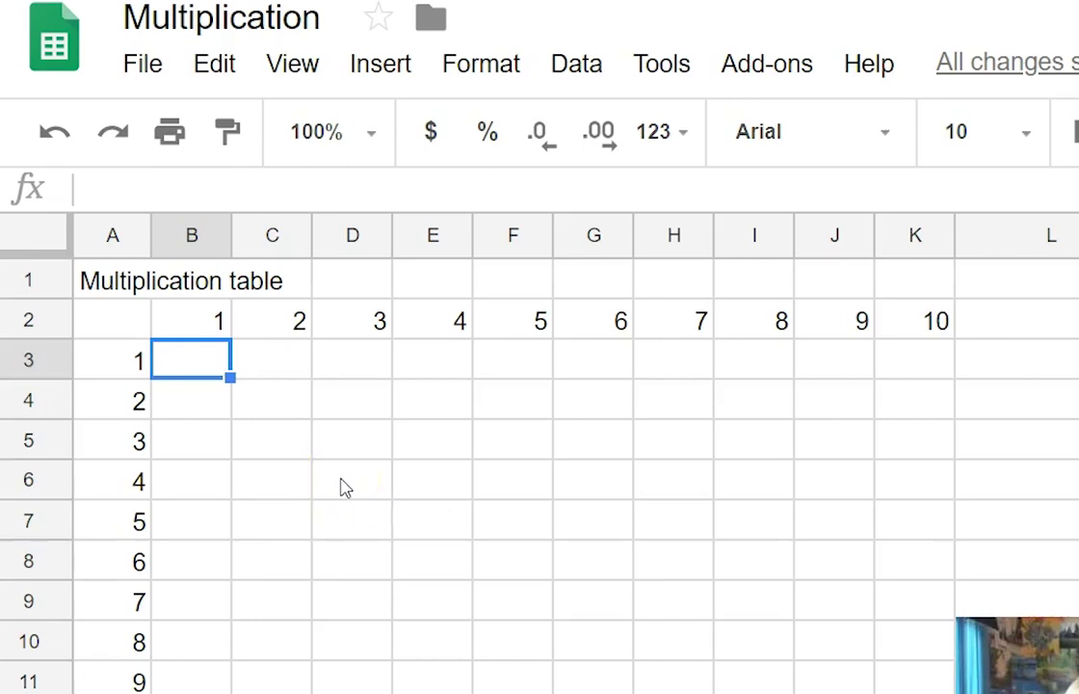
pyautogui.write('=')
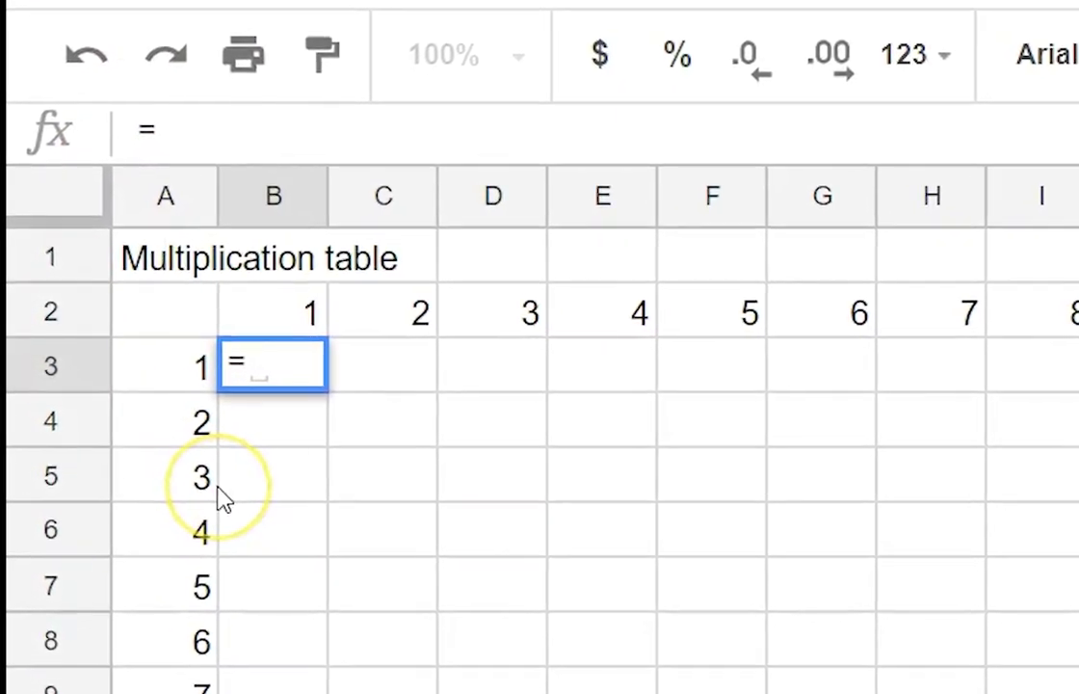
pyautogui.click(185, 368)
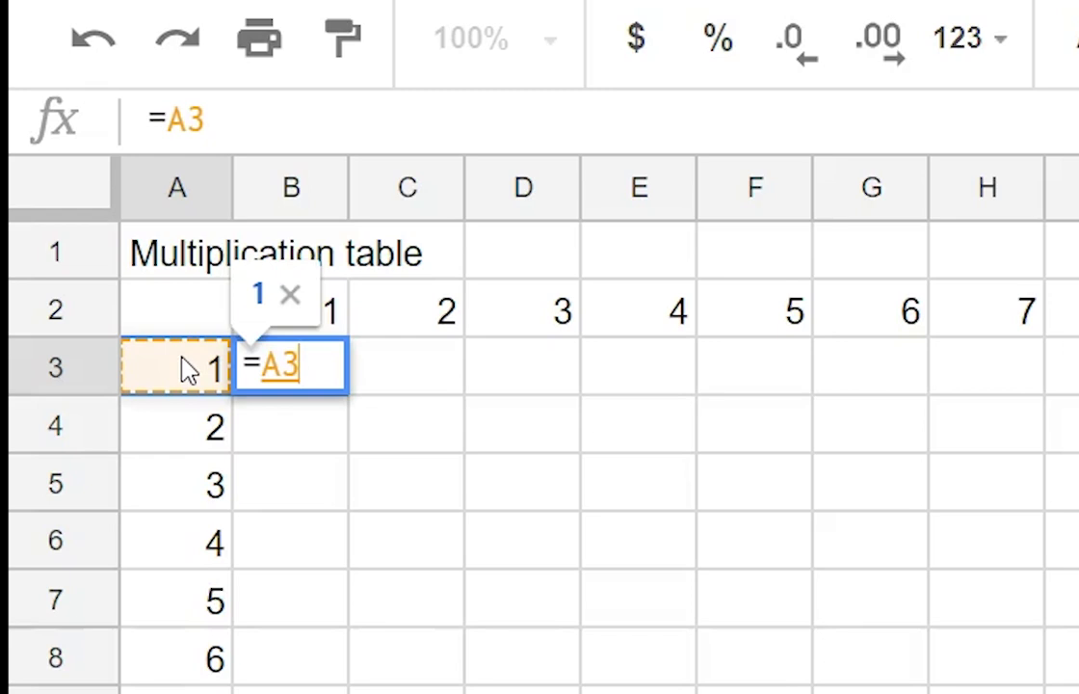
pyautogui.write('*')
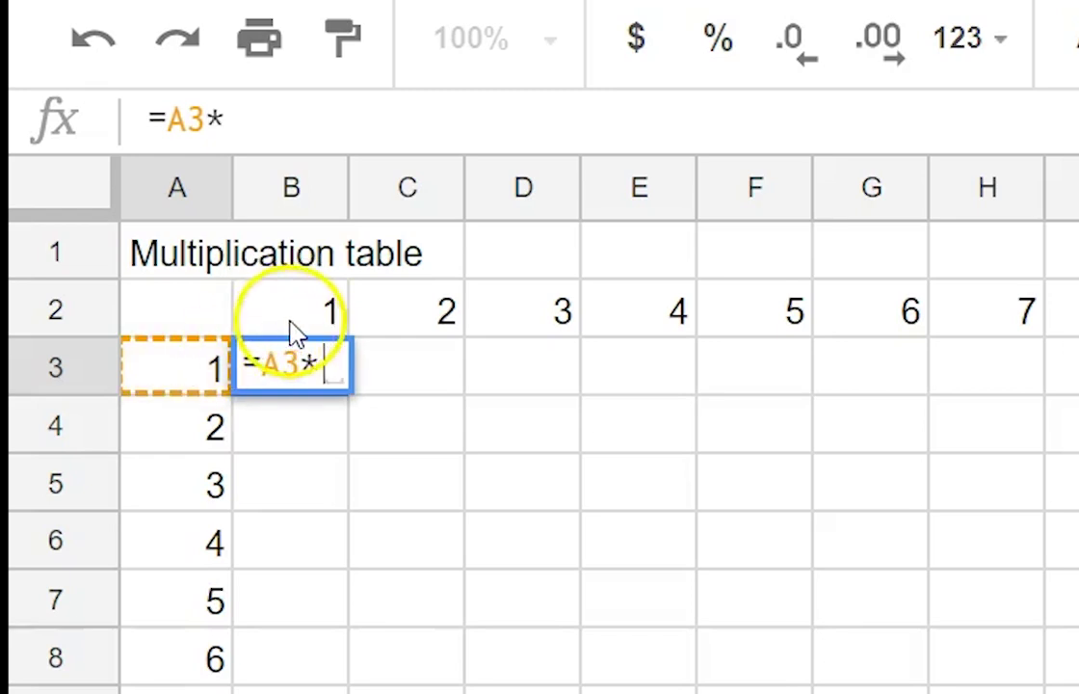
pyautogui.click(291, 320)
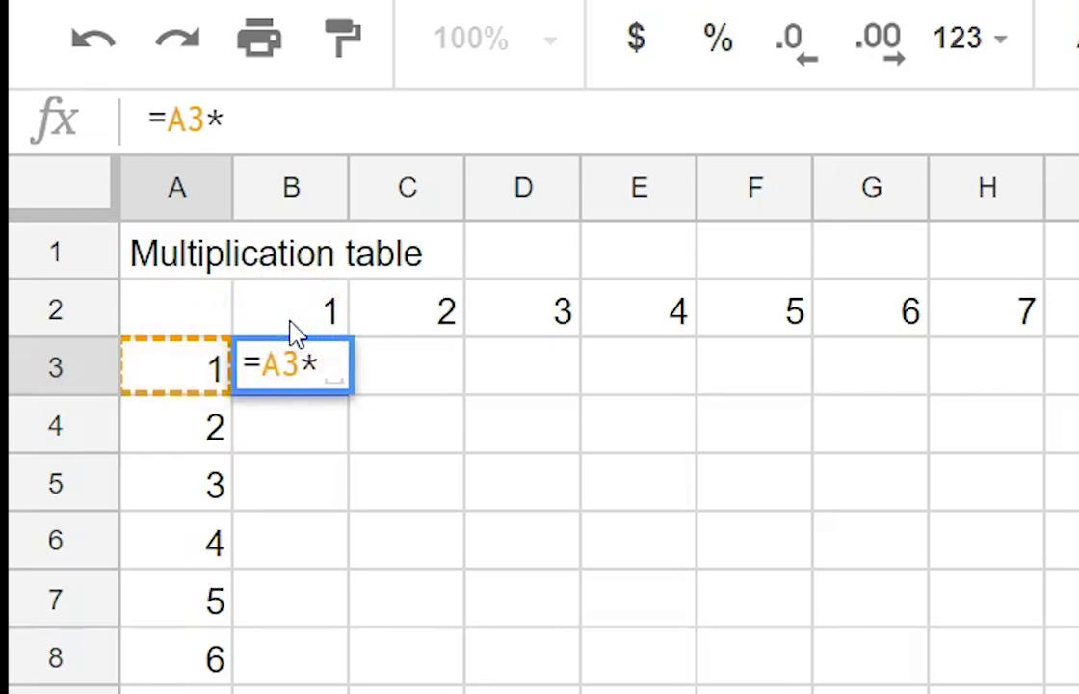
pyautogui.click(322, 331)
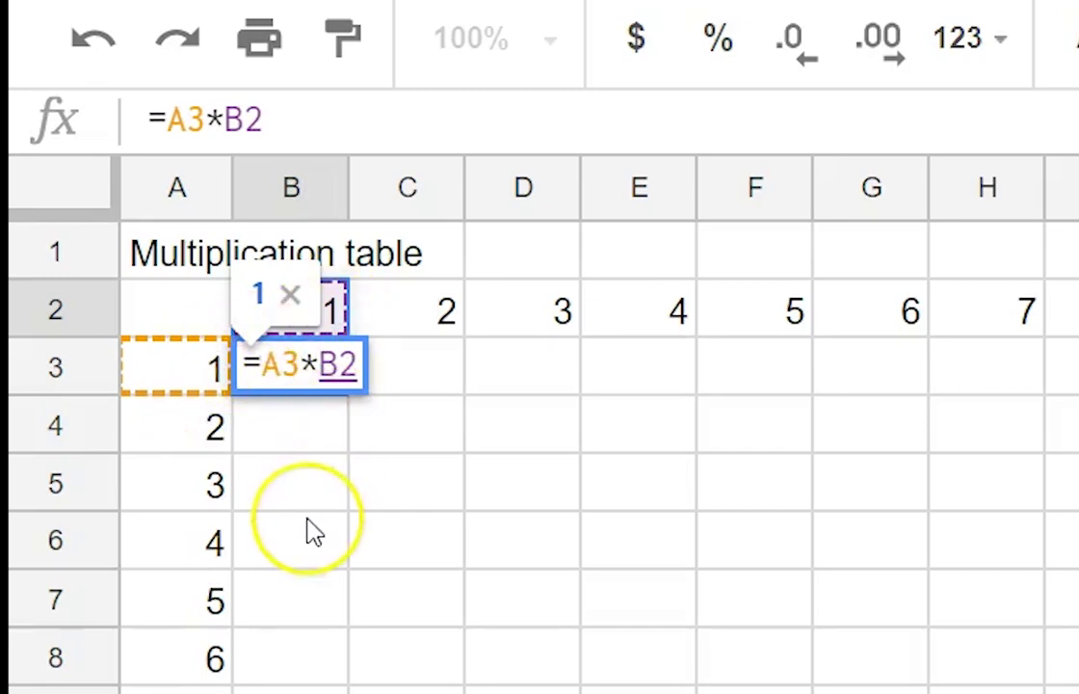
pyautogui.press('Return')
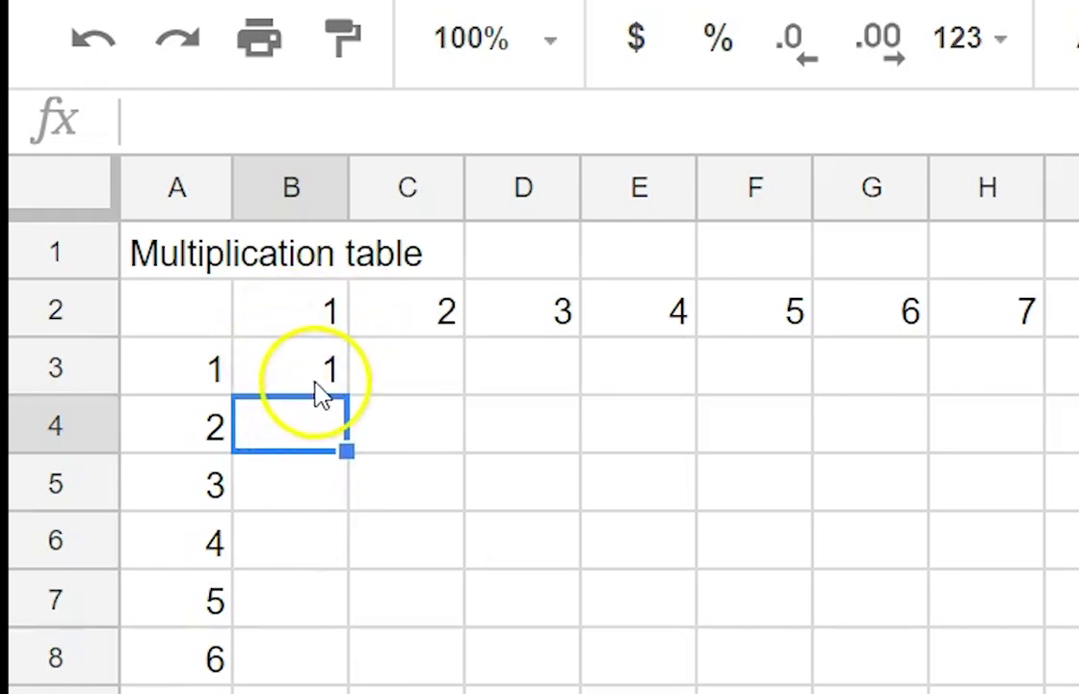
# - Enter the formula =A4*B2 in cell B4 to multiply the second row number by the first column number
pyautogui.click(310, 423)
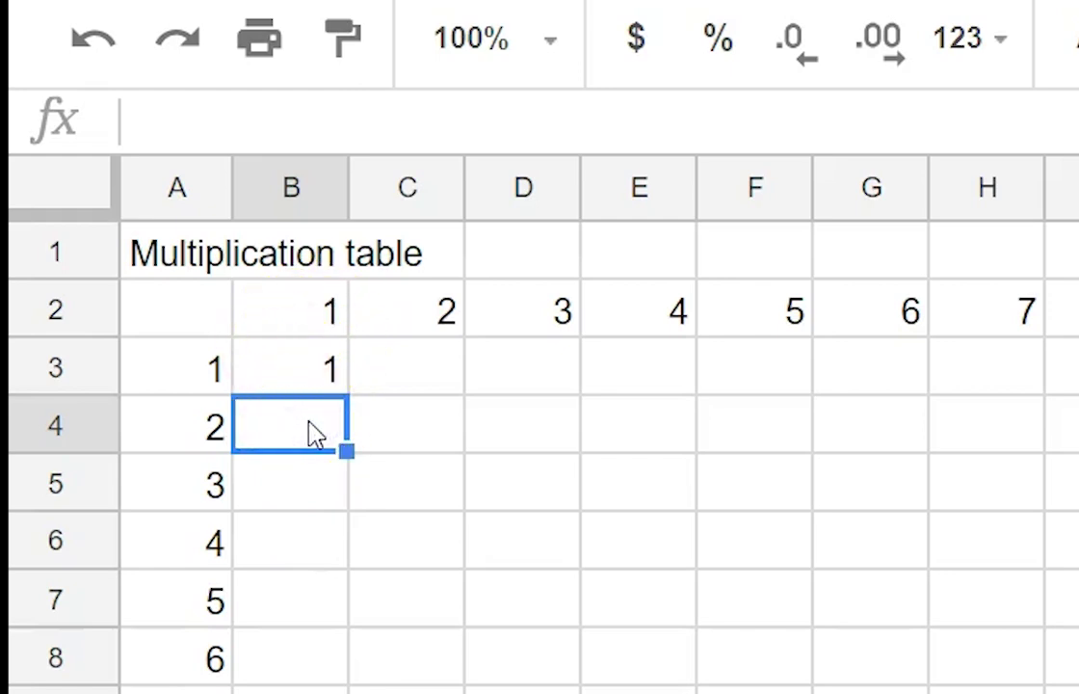
pyautogui.write('=')
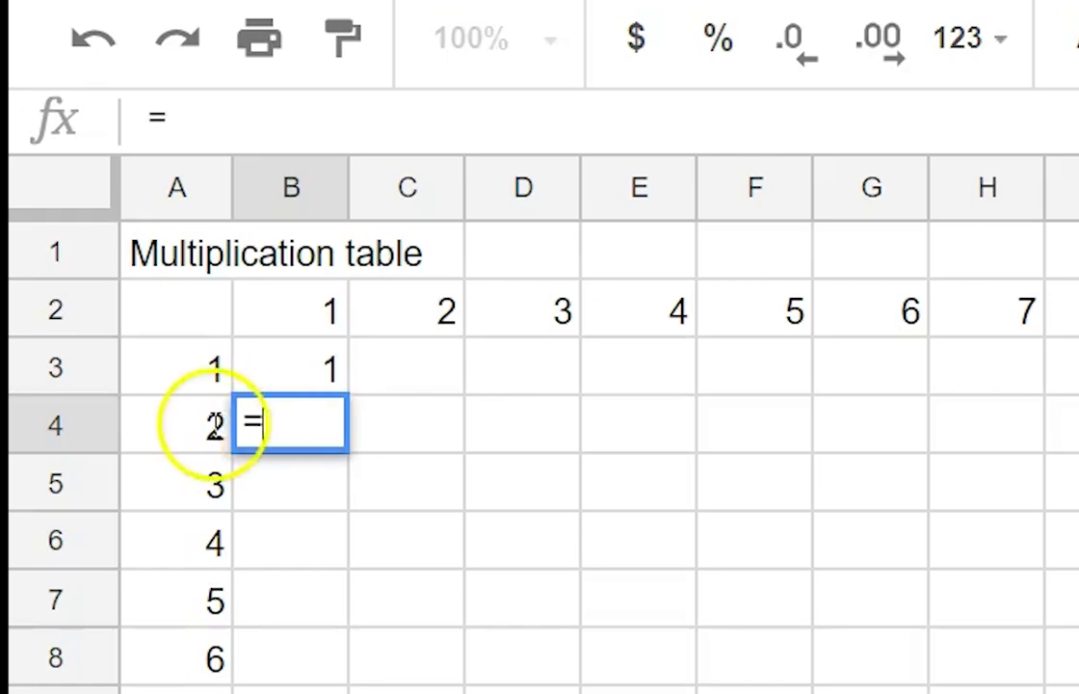
pyautogui.click(207, 430)
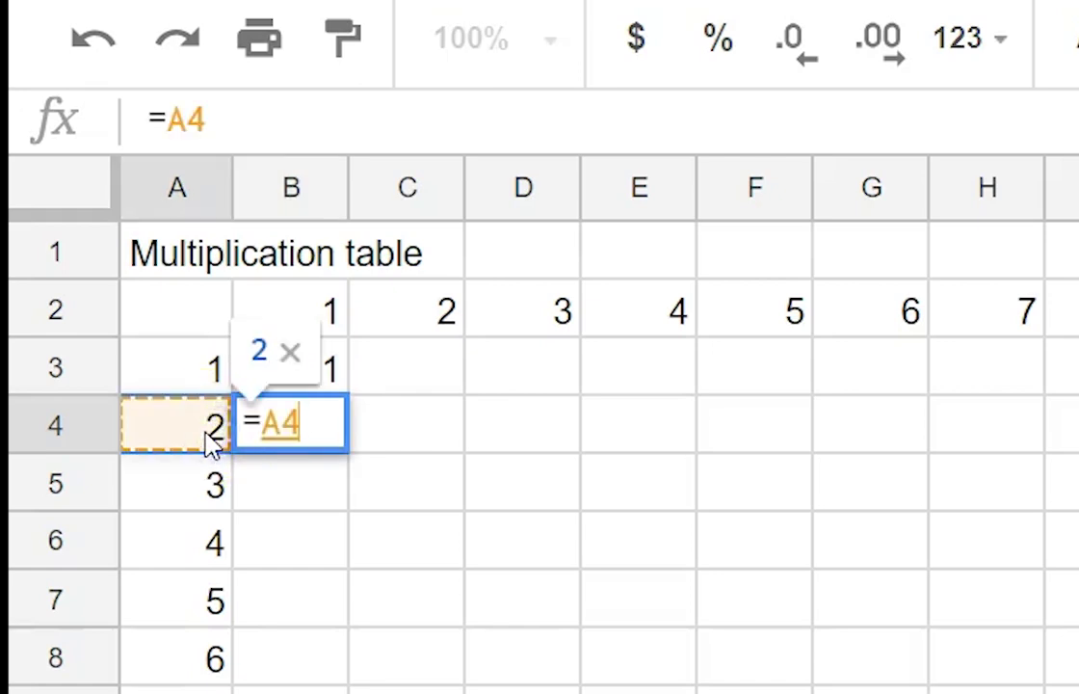
pyautogui.write('*')
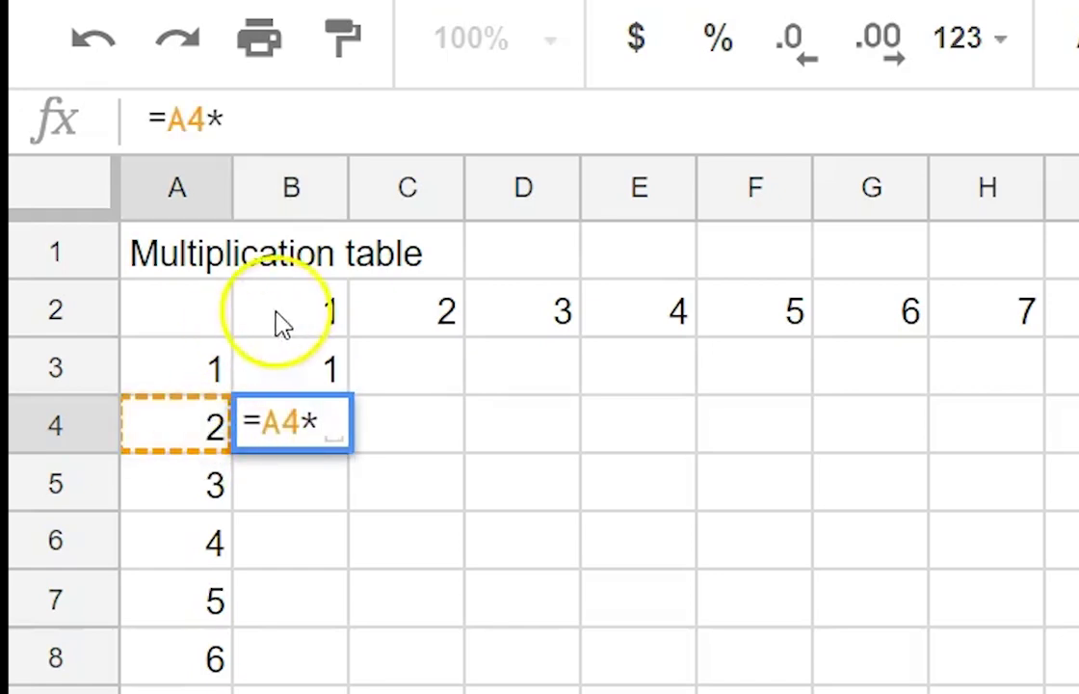
pyautogui.click(284, 308)
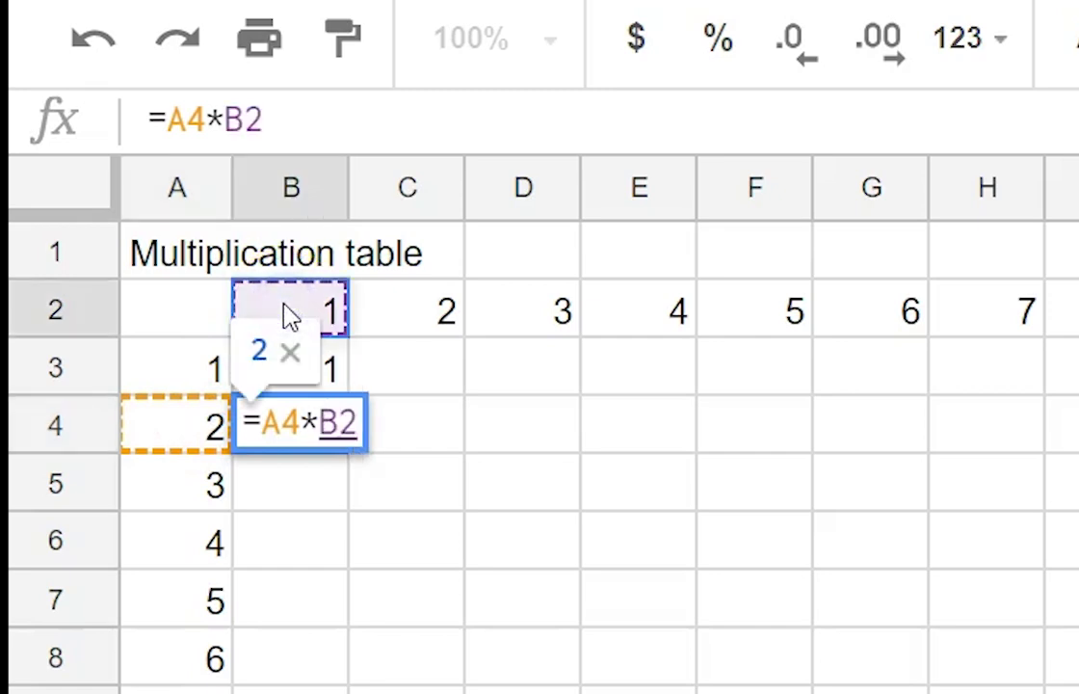
pyautogui.press('Return')
pyautogui.click(335, 480)
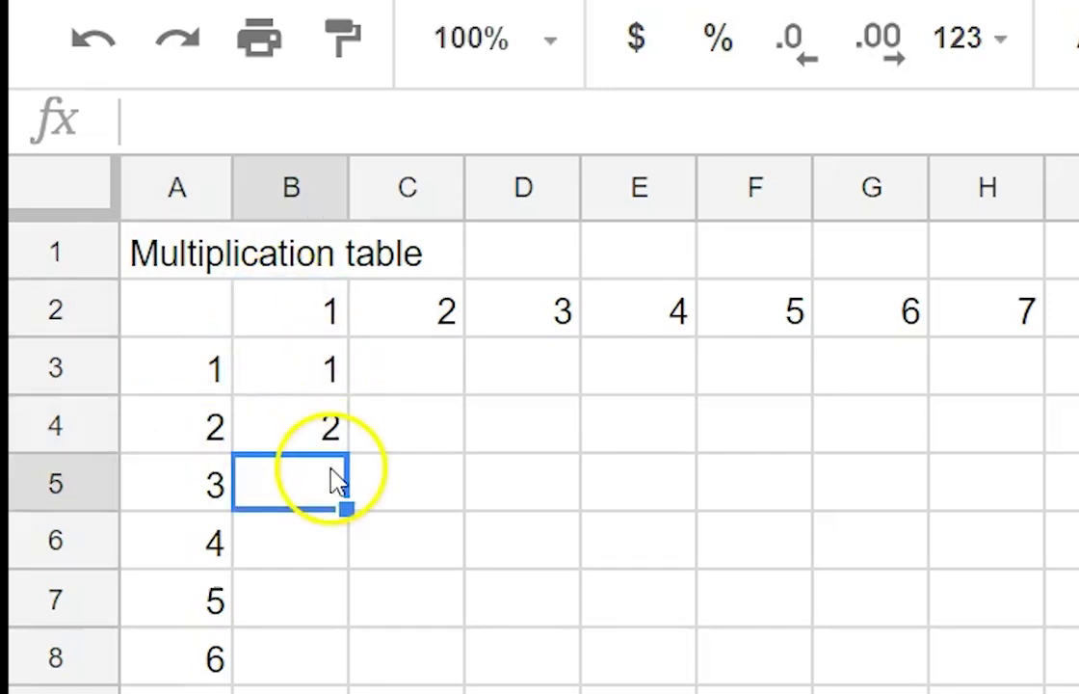
# - Fill the formula =A3*B2 from B3 down column B and inspect the cell references copied into B4 and B6
pyautogui.click(330, 376)
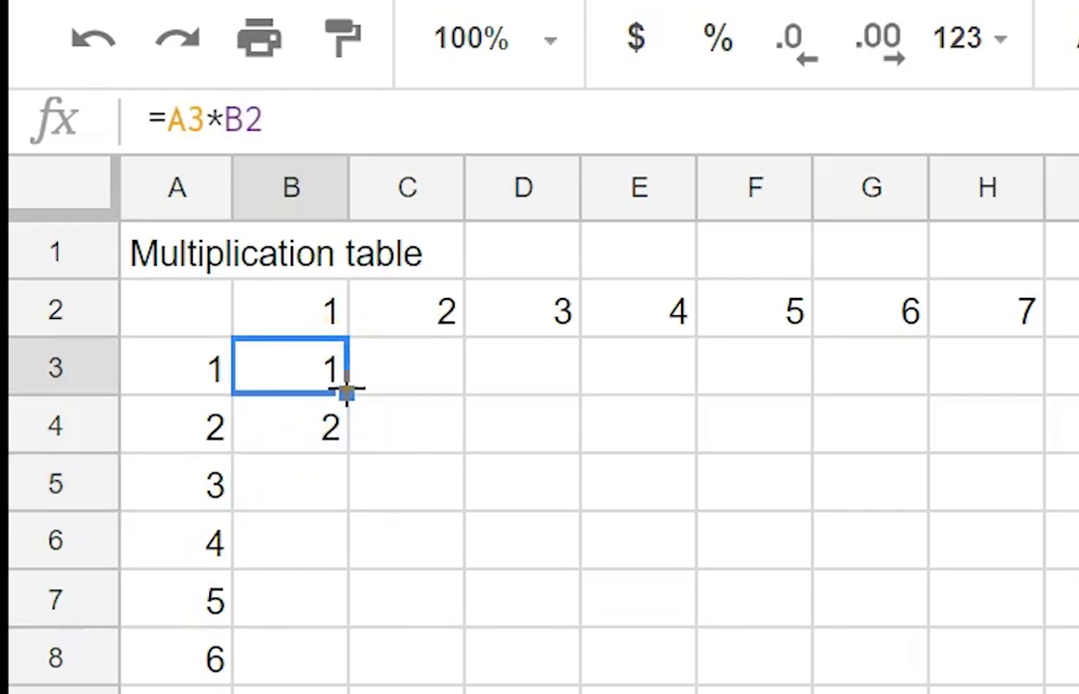
pyautogui.moveTo(349, 392); pyautogui.dragTo(345, 693)
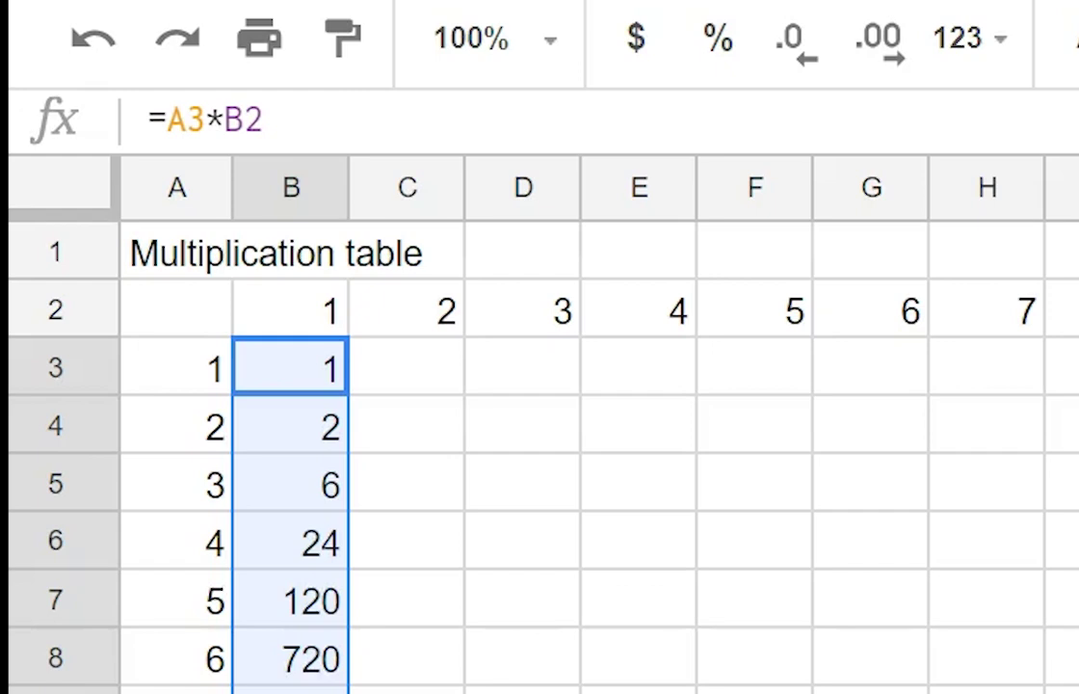
pyautogui.click(333, 436)
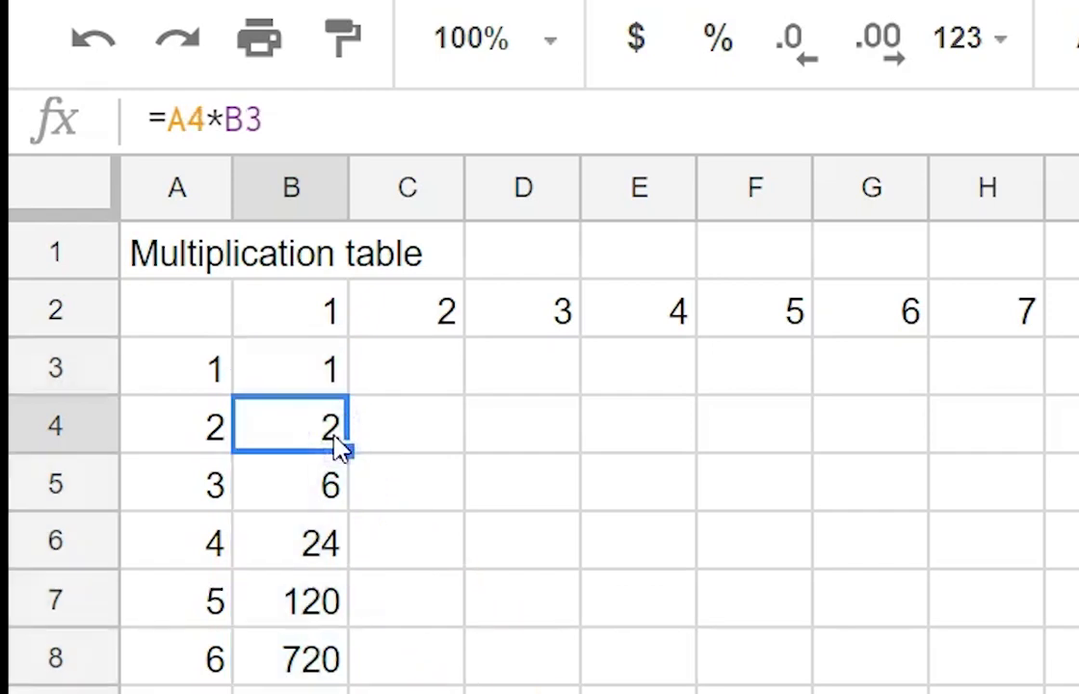
pyautogui.click(327, 119)
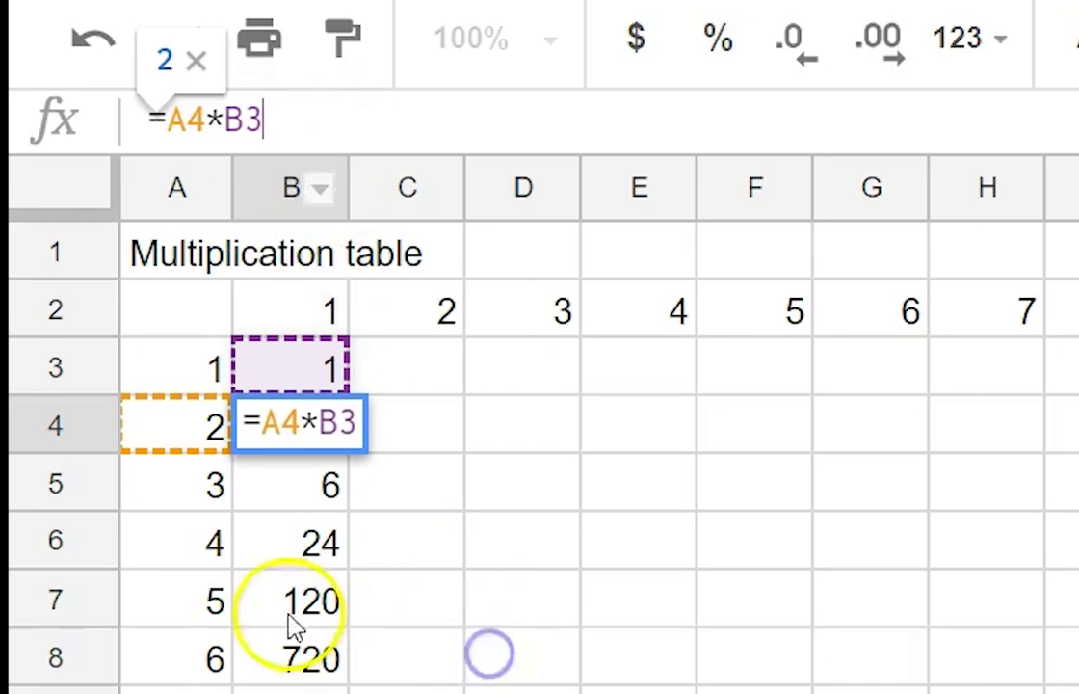
pyautogui.click(220, 557)
pyautogui.click(289, 556)
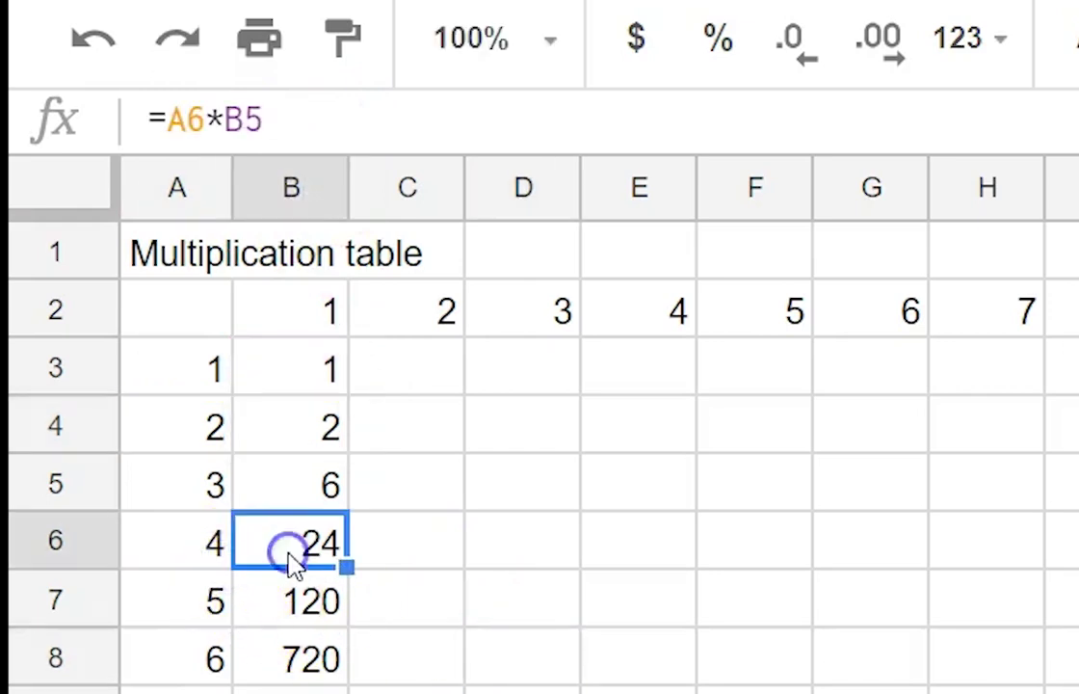
pyautogui.click(405, 116)
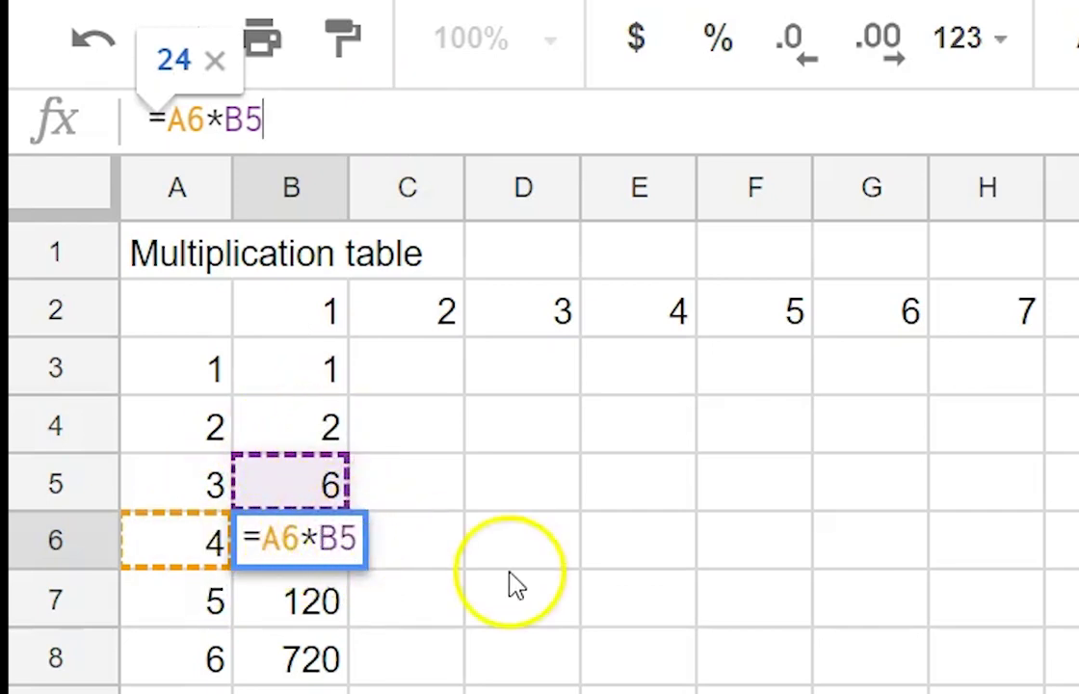
pyautogui.click(427, 565)
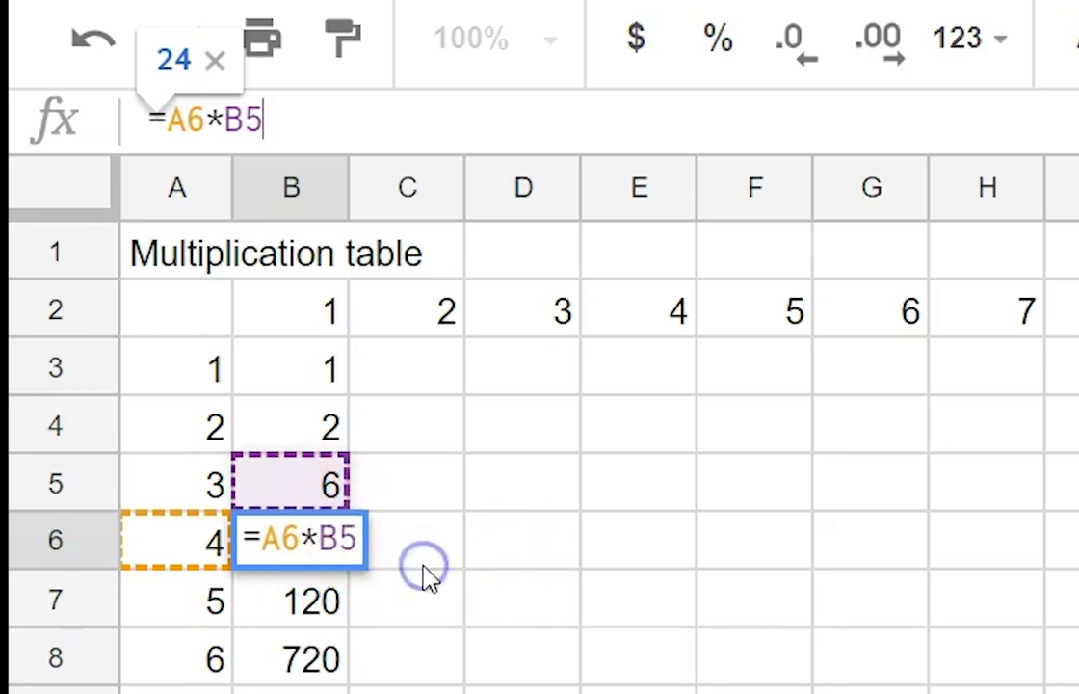
pyautogui.click(315, 322)
# - Change the formula in B3 to =A3*B$2 so the reference to the heading row is fixed
pyautogui.click(318, 379)
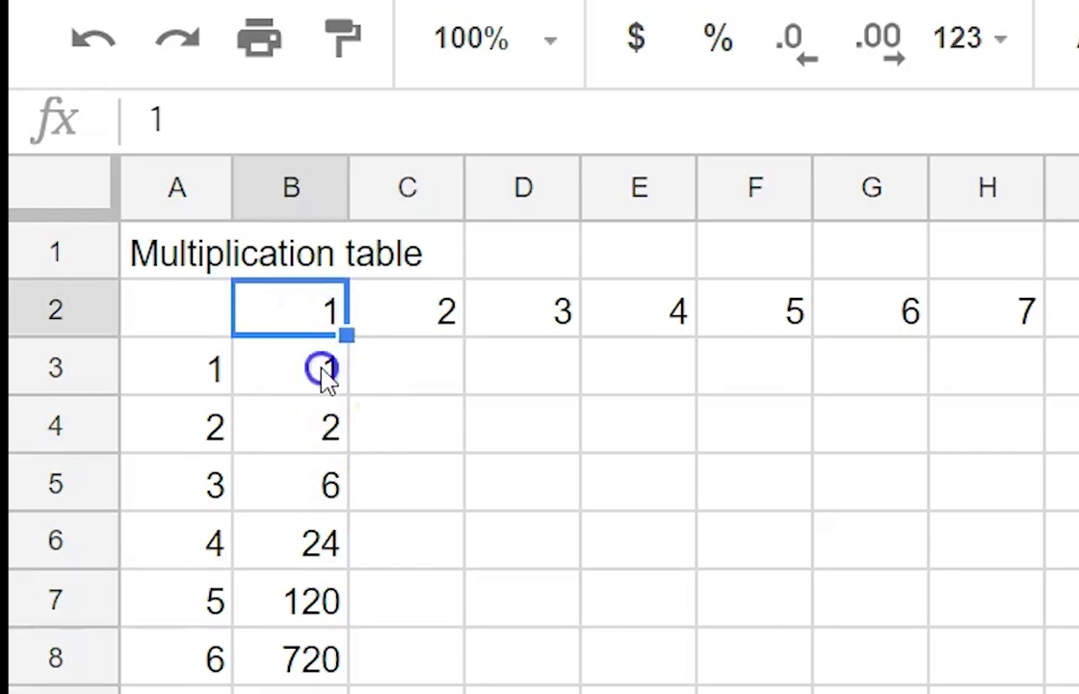
pyautogui.click(245, 116)
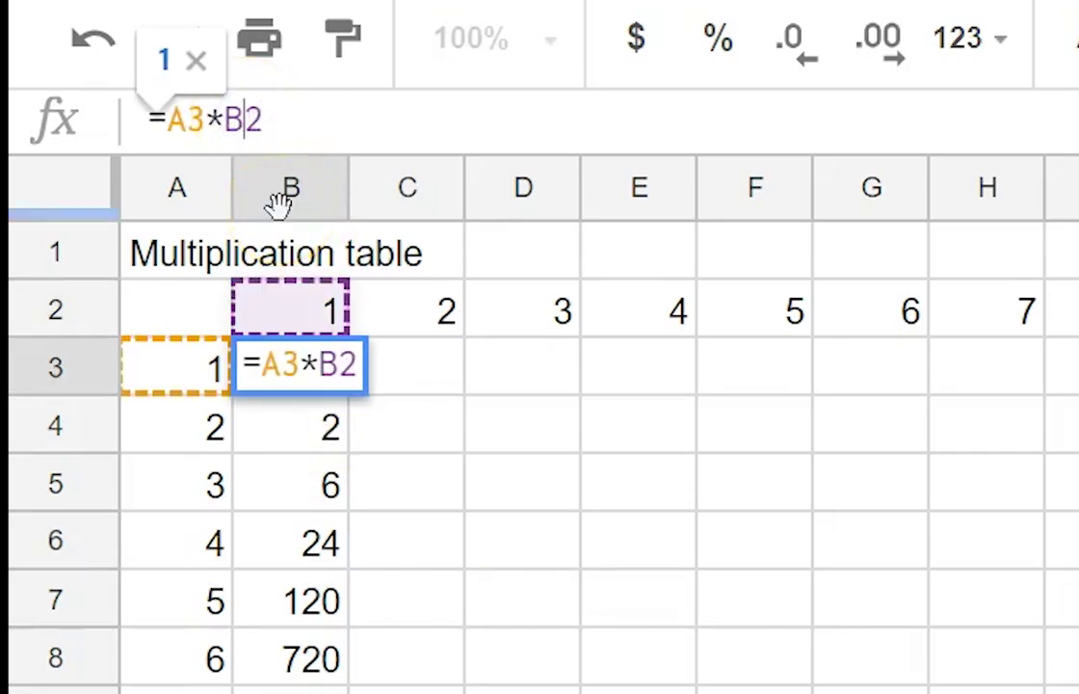
pyautogui.write('$')
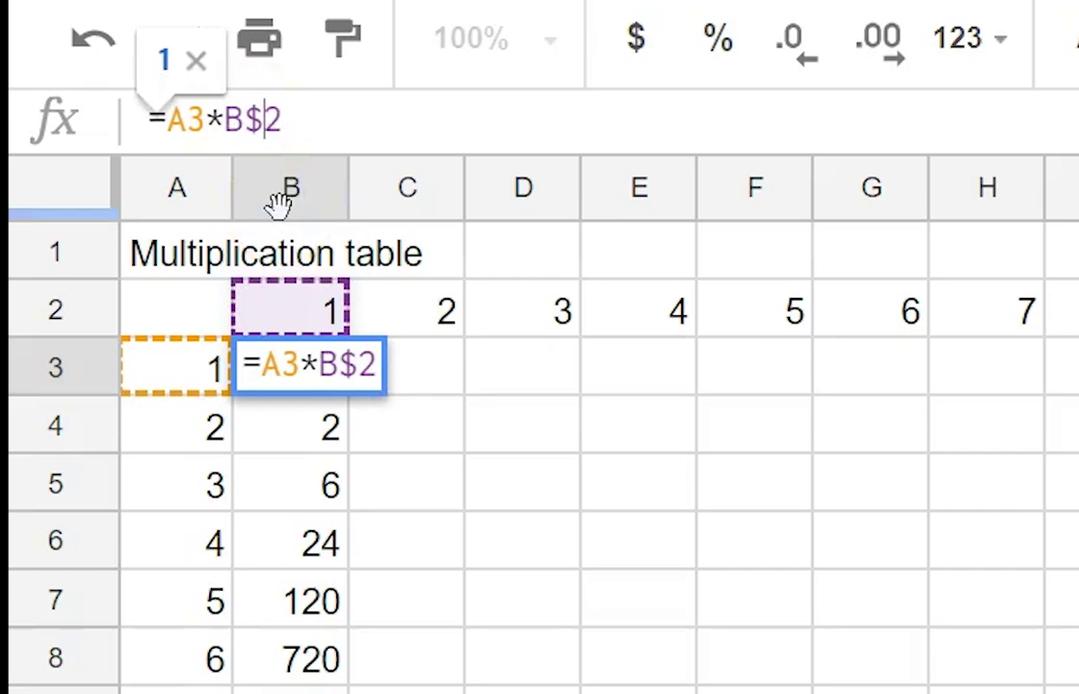
pyautogui.press('Return')
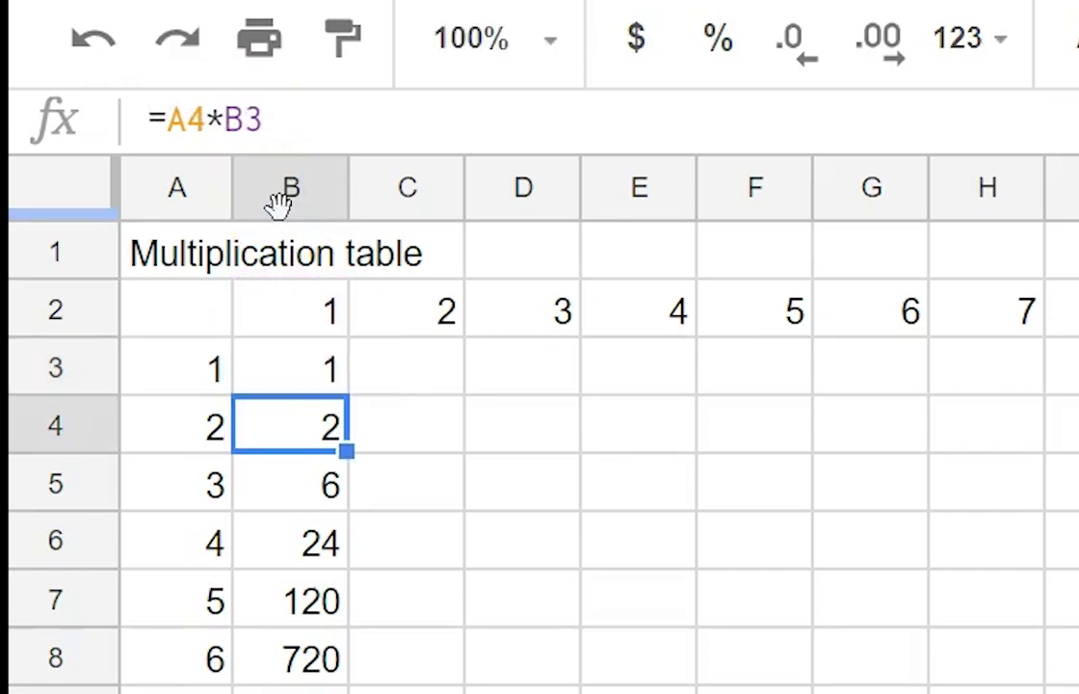
# - Fill the formula =A3*B$2 from B3 down column B to row 12 and go to the last filled cell
pyautogui.click(269, 366)
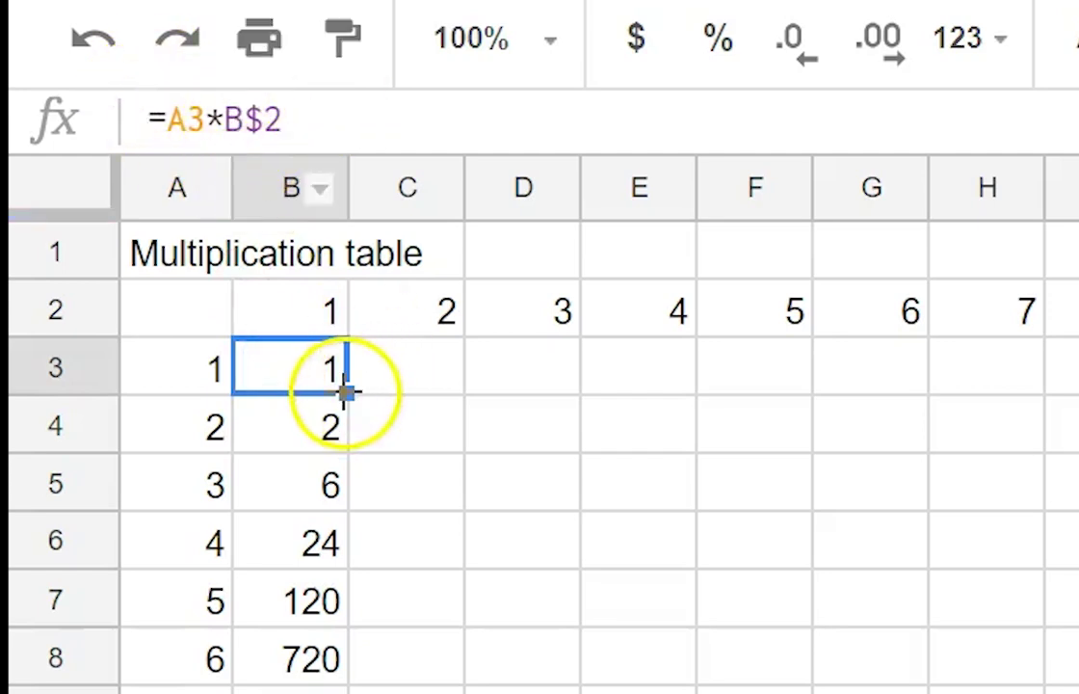
pyautogui.moveTo(345, 390); pyautogui.dragTo(347, 693)
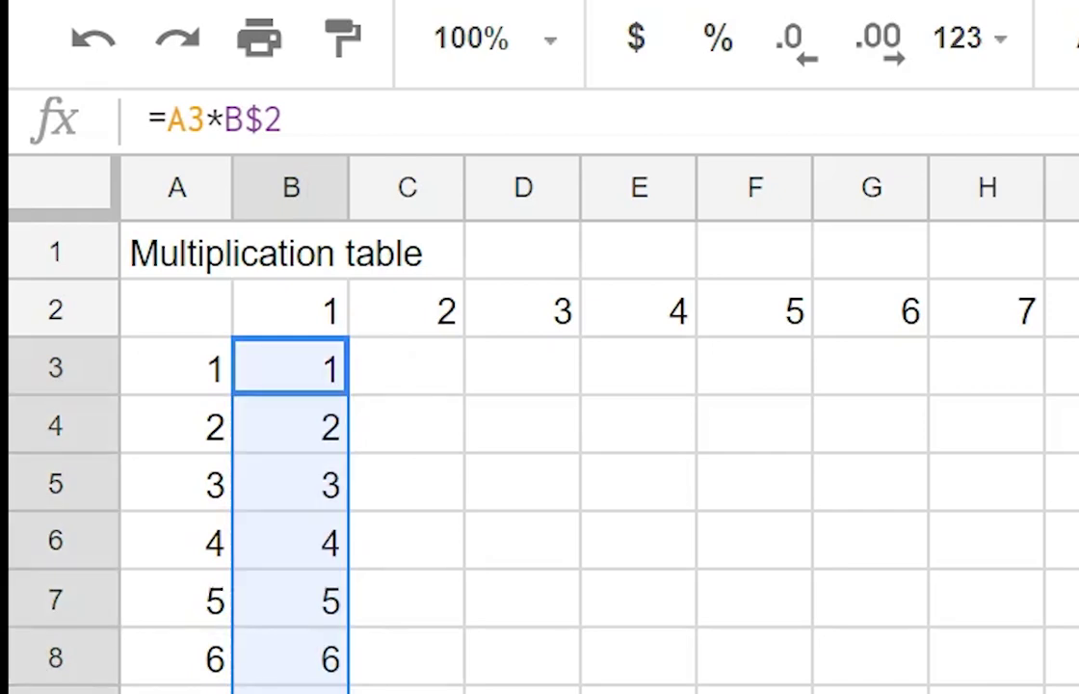
pyautogui.hotkey('ctrl', 'Down')
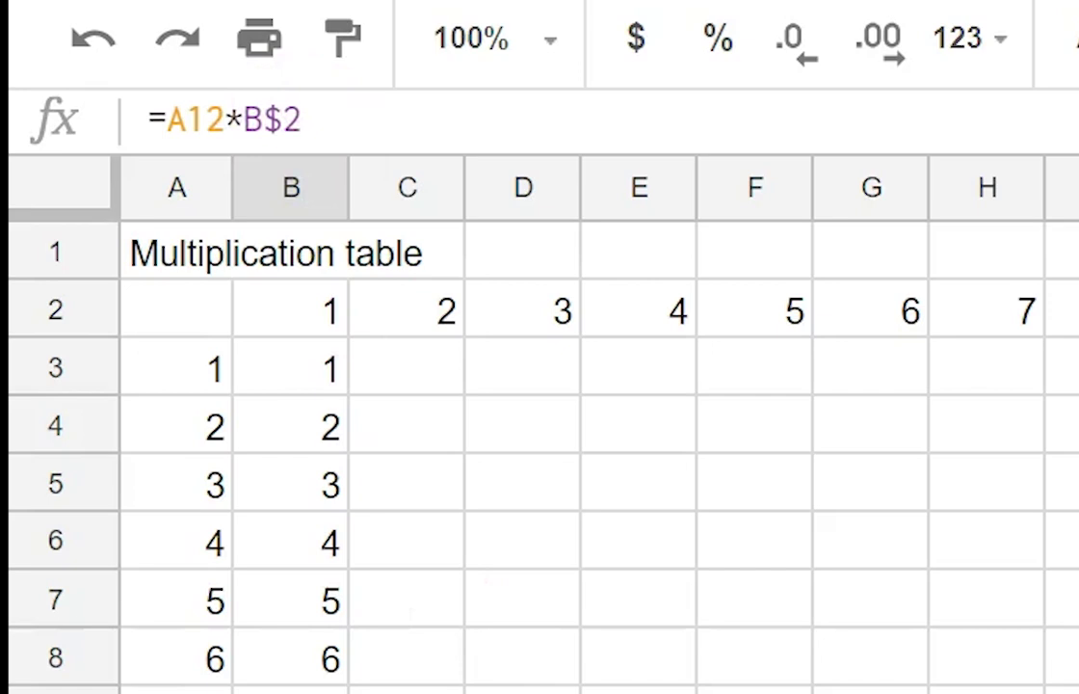
# - Display the sheet's formulas, widen column B to read them in full, and return to a narrow column showing values
pyautogui.hotkey('ctrl', '`')
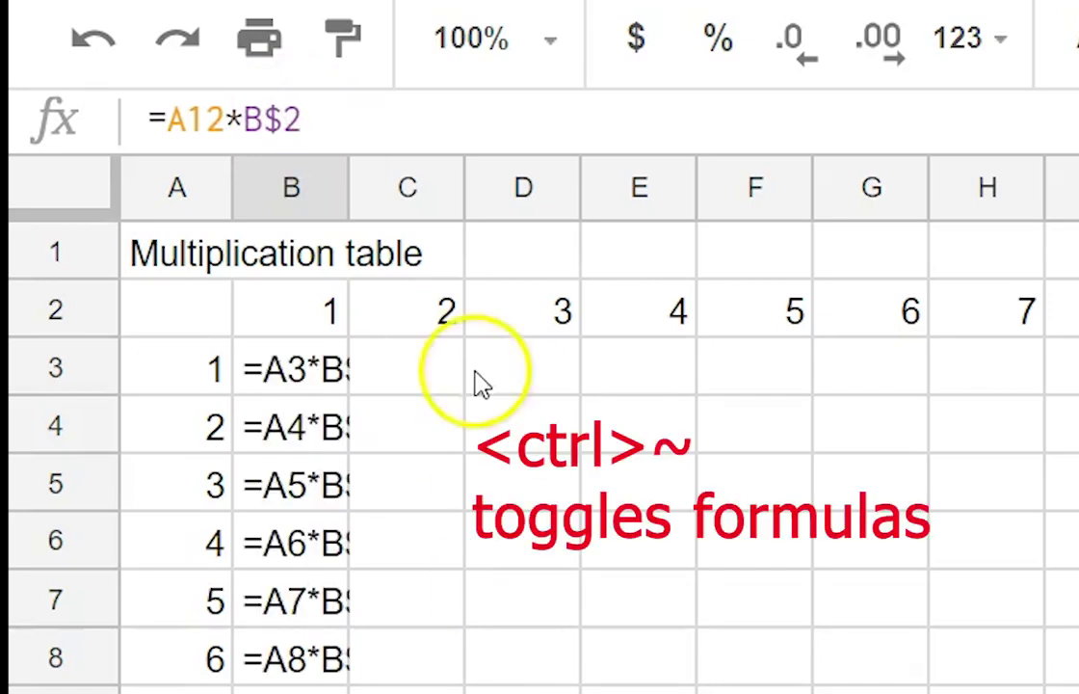
pyautogui.moveTo(344, 191); pyautogui.dragTo(443, 186)
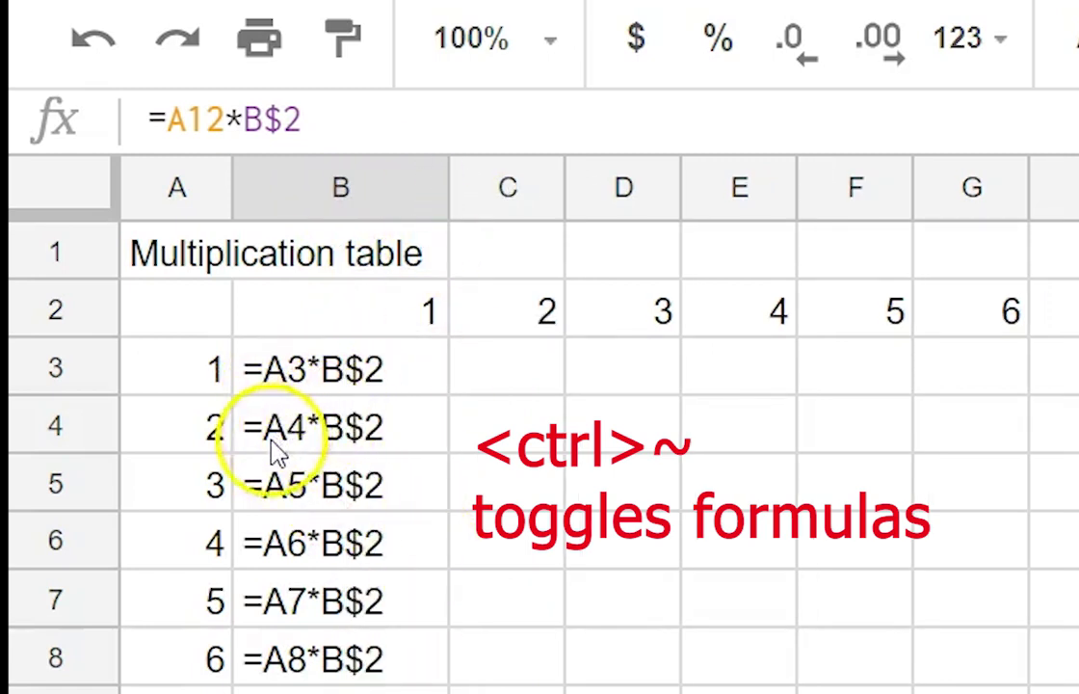
pyautogui.moveTo(445, 204); pyautogui.dragTo(334, 238)
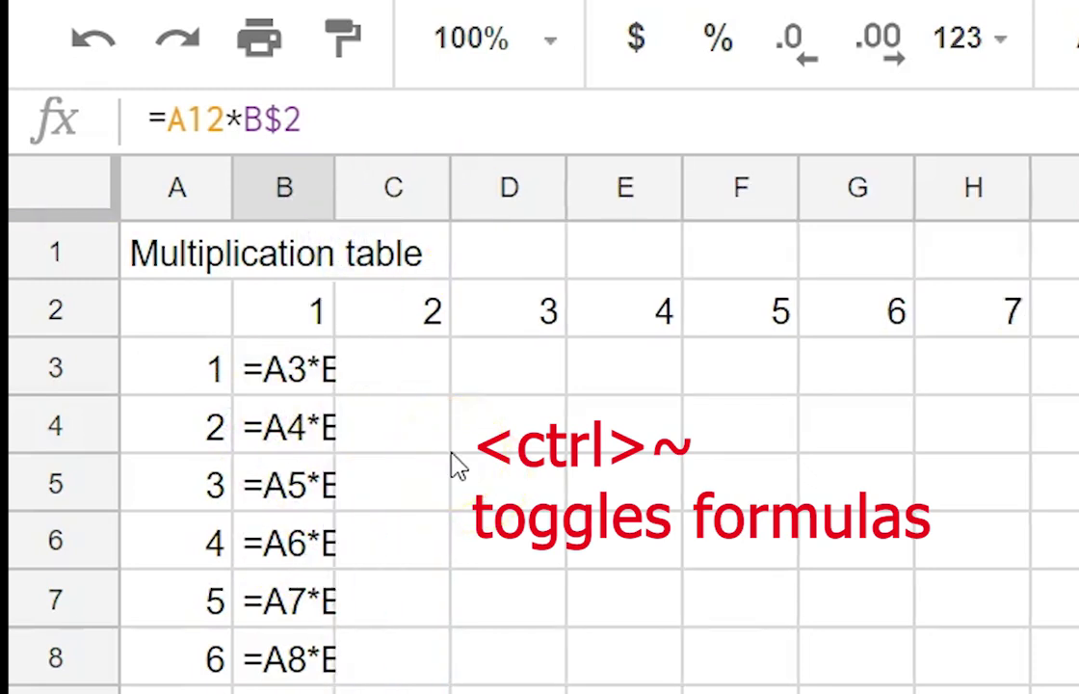
pyautogui.hotkey('ctrl', '`')
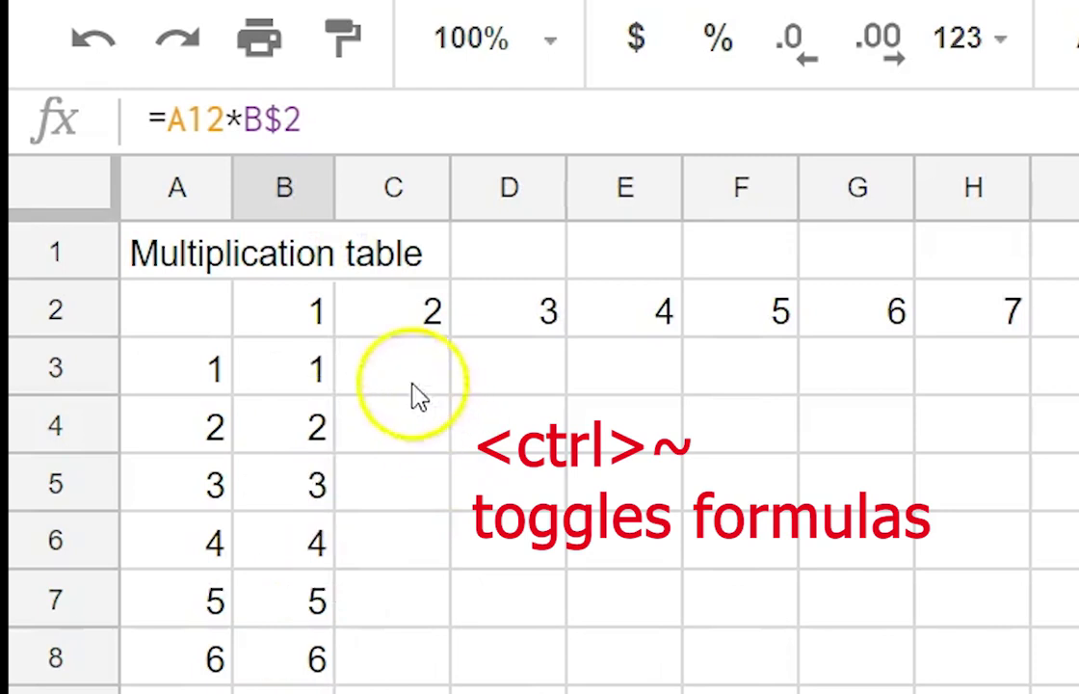
# - Fill the formula =A3*B$2 from B3 across row 3 under the numbered column headings
pyautogui.click(319, 376)
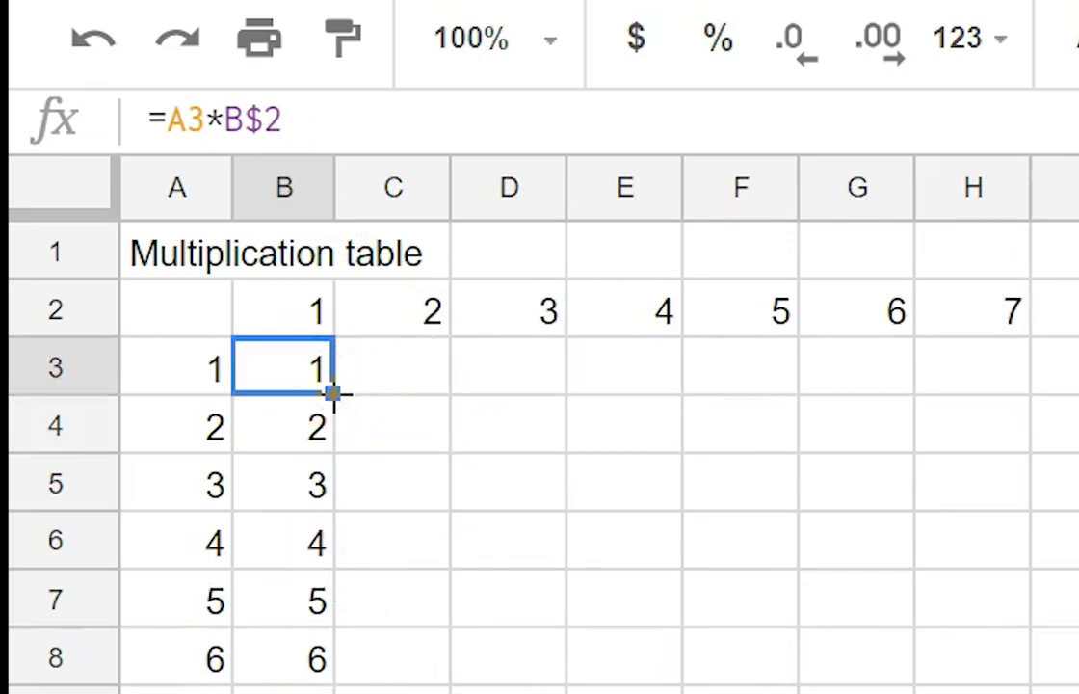
pyautogui.moveTo(332, 392); pyautogui.dragTo(1070, 385)
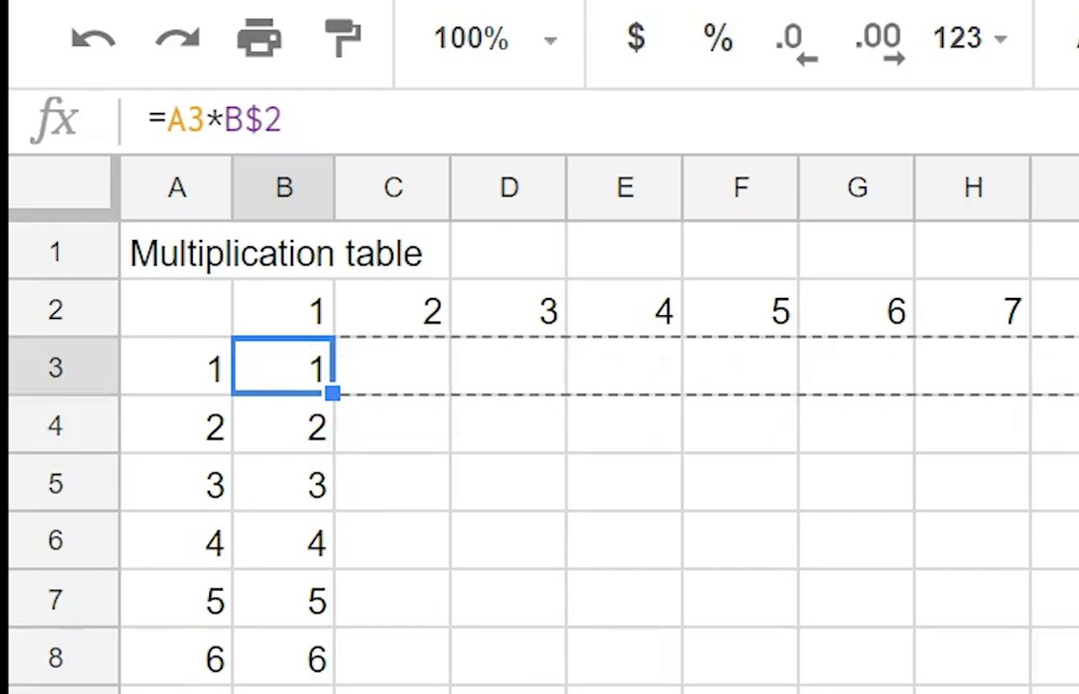
pyautogui.moveTo(1069, 673); pyautogui.dragTo(1069, 675)
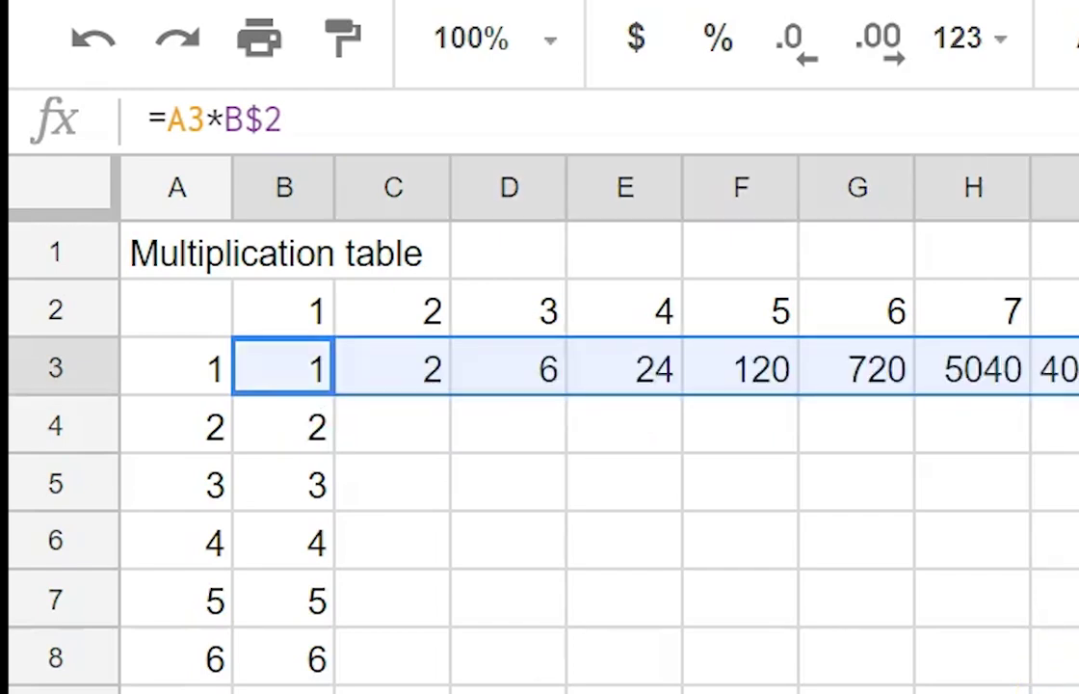
# - Inspect the formulas in B3, C3 and D3 to see how the row-number reference shifts across row 3
pyautogui.click(306, 372)
pyautogui.click(371, 376)
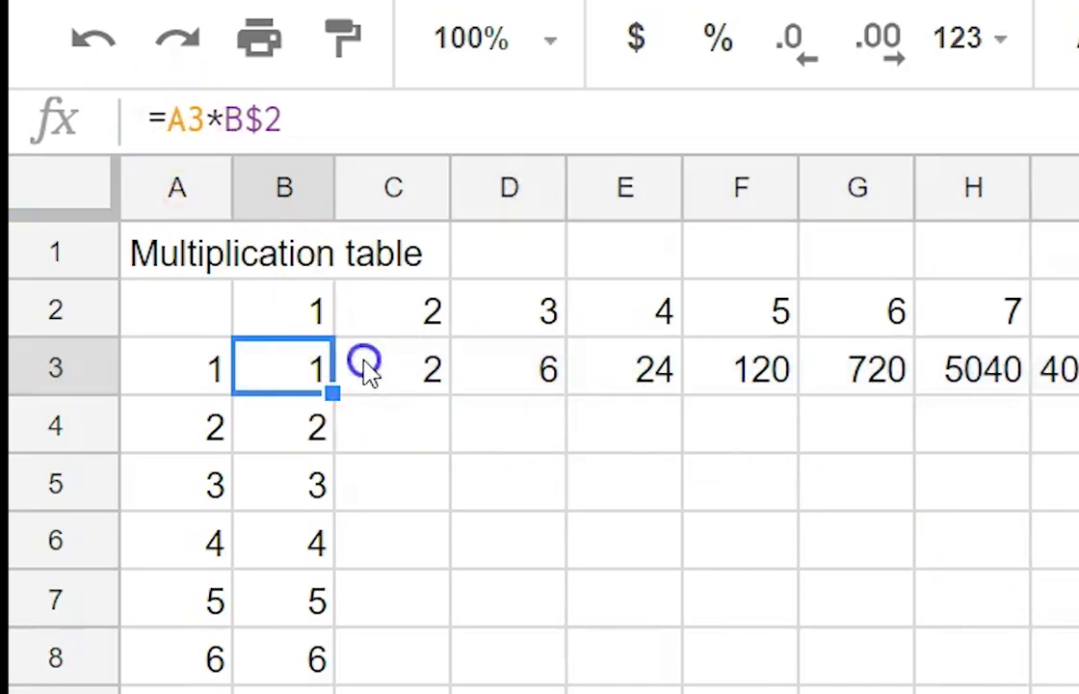
pyautogui.click(525, 378)
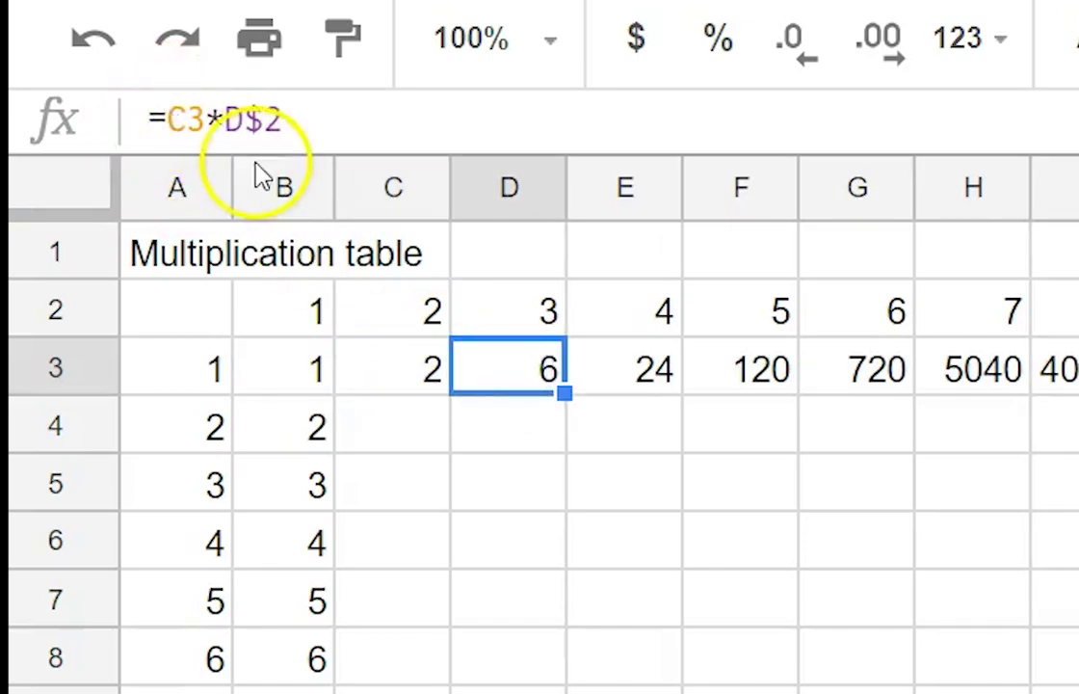
pyautogui.click(508, 113)
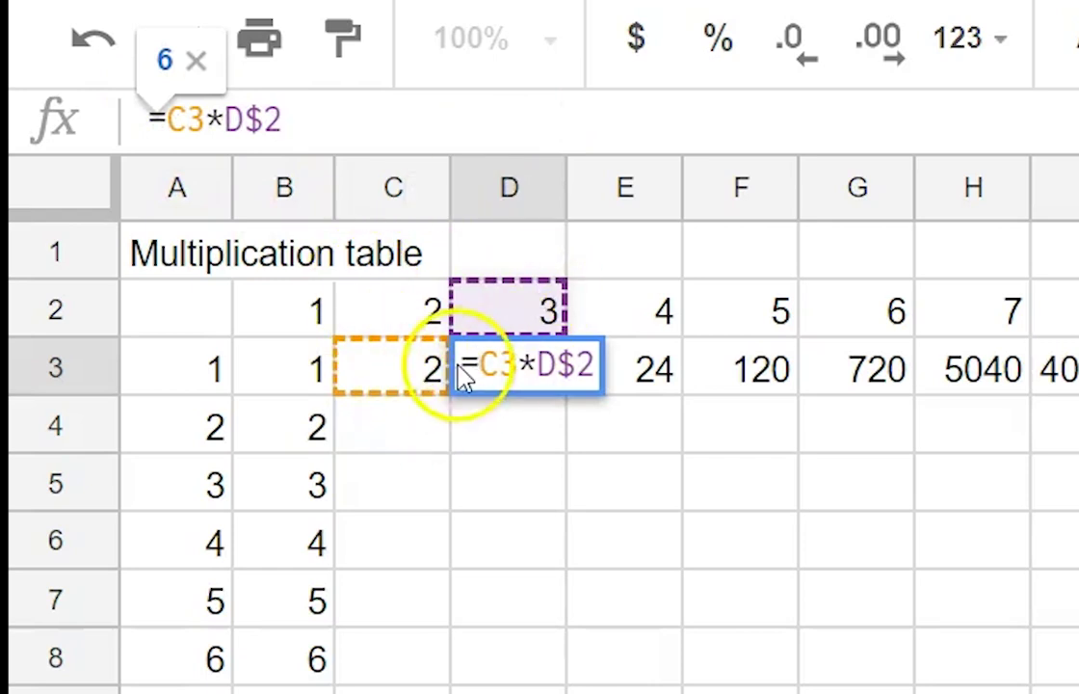
pyautogui.click(500, 501)
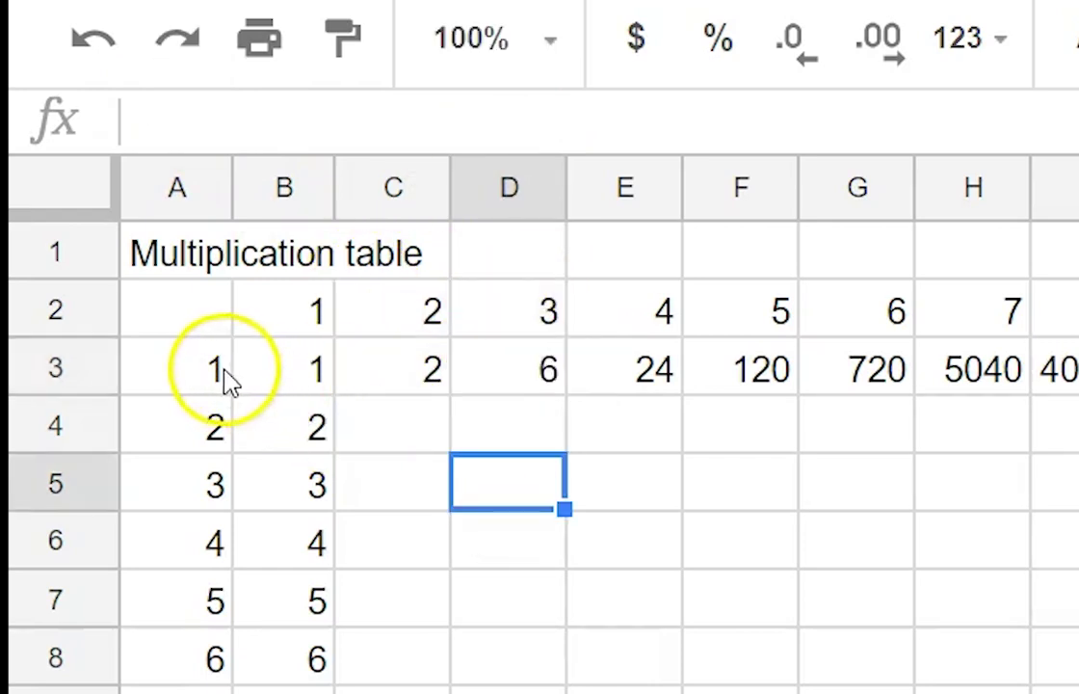
pyautogui.click(379, 378)
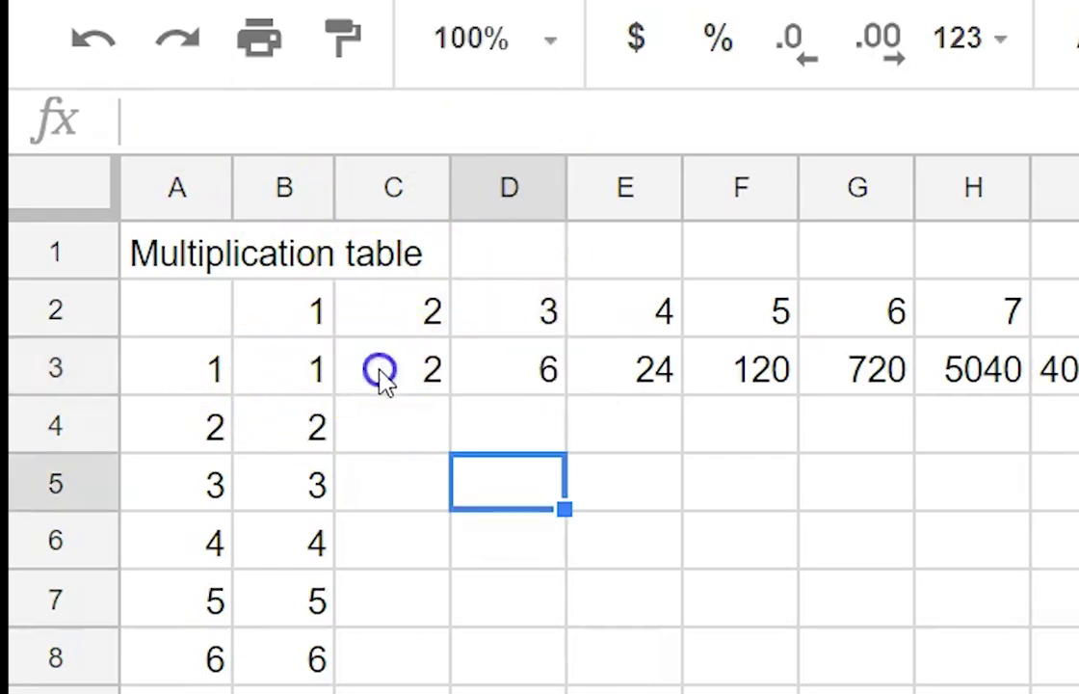
# - Change the formula in B3 to =$A3*B$2 so the reference to the row-number column is also fixed
pyautogui.click(299, 381)
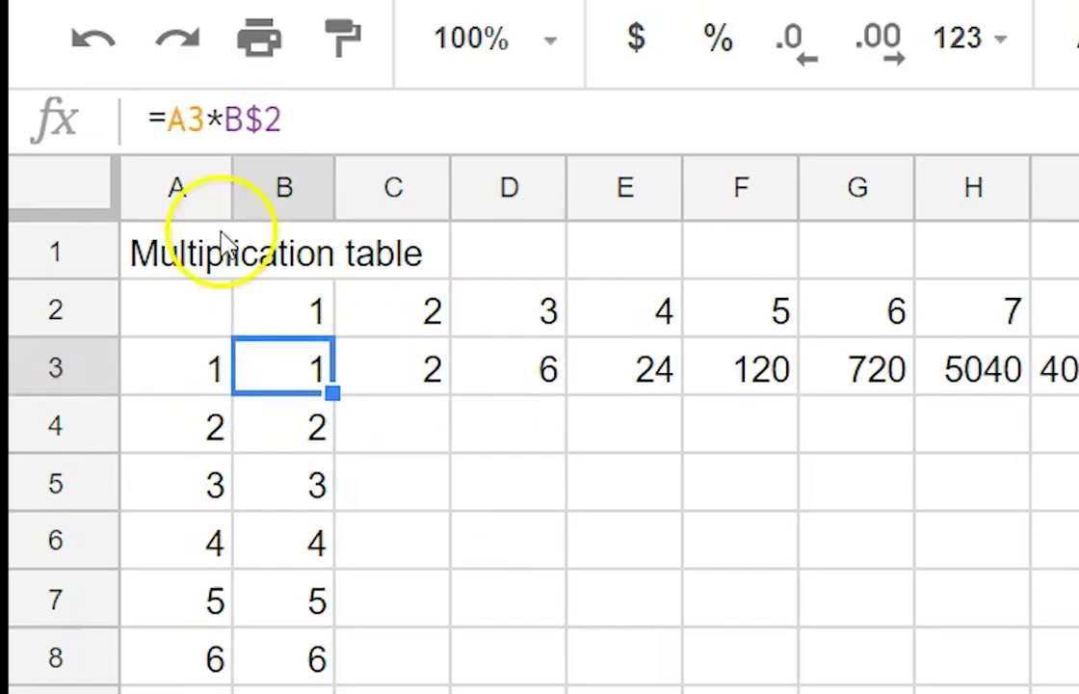
pyautogui.click(172, 119)
pyautogui.write('$')
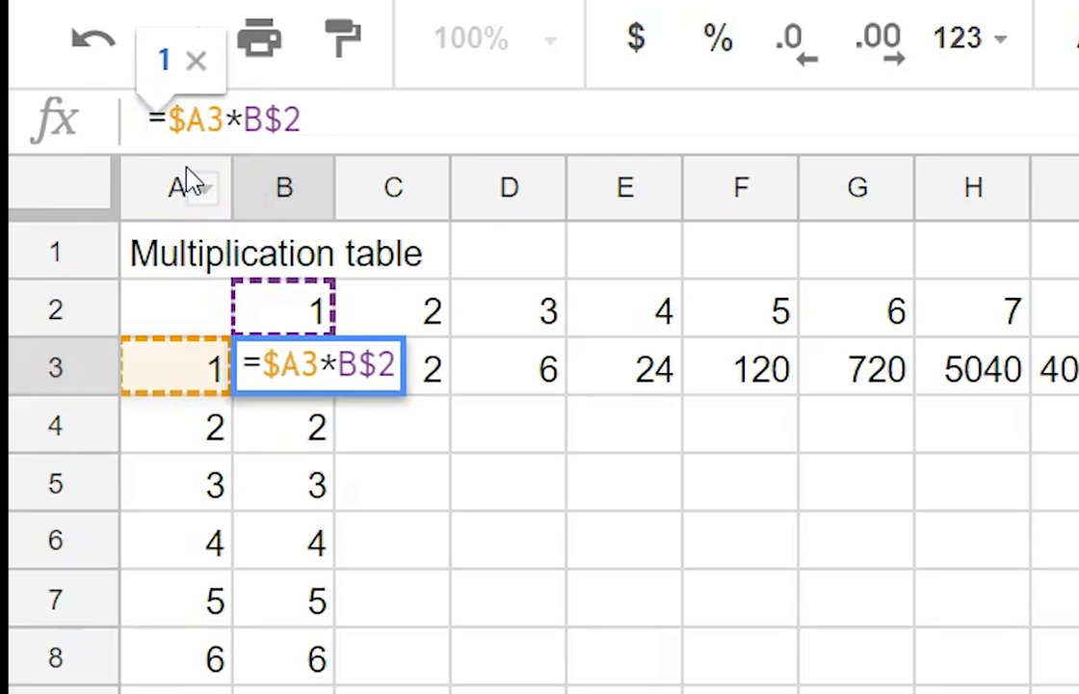
pyautogui.press('Return')
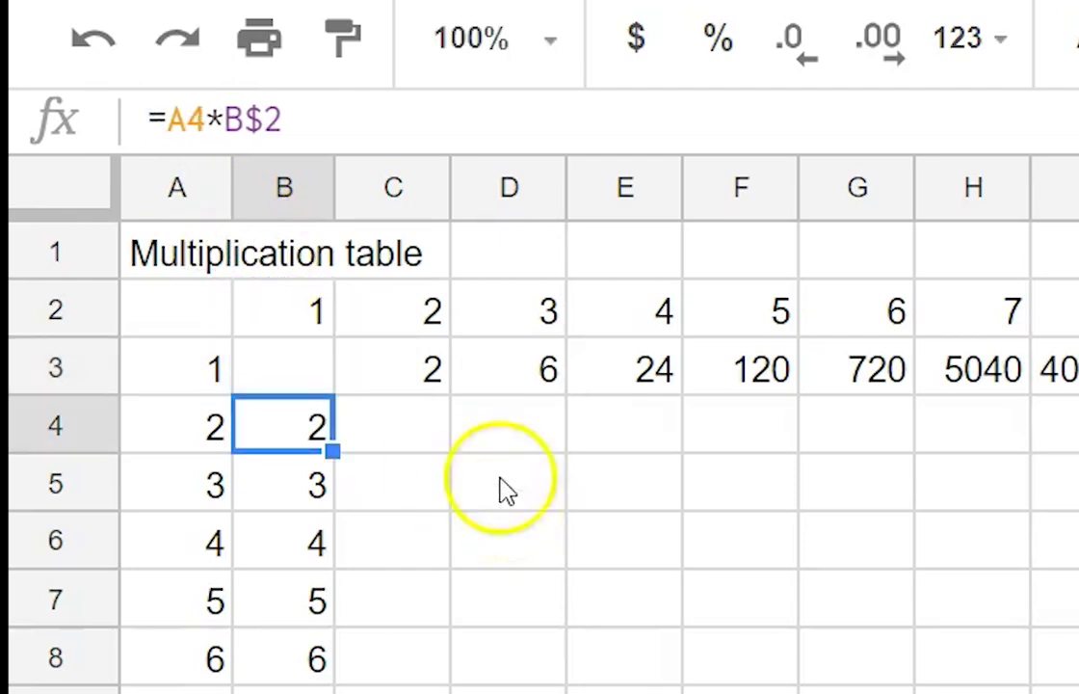
# - Fill the formula =$A3*B$2 from B3 across row 3 to K3, and fill that row down to row 12
pyautogui.click(326, 376)
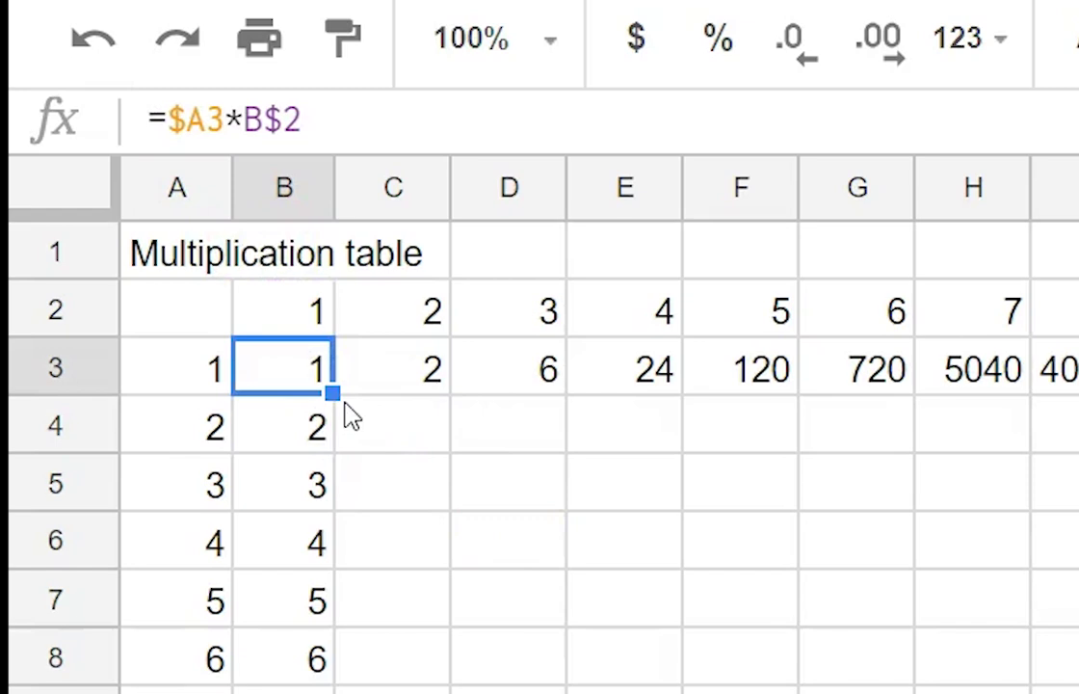
pyautogui.moveTo(327, 391); pyautogui.dragTo(1074, 385)
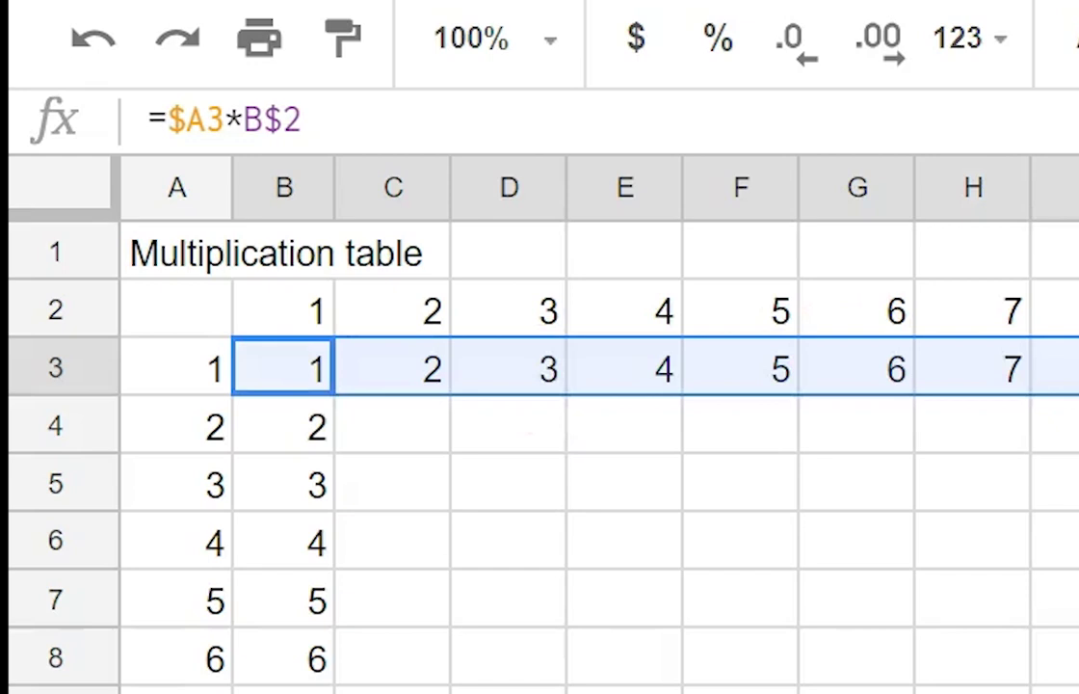
pyautogui.moveTo(1074, 393); pyautogui.dragTo(1074, 452)
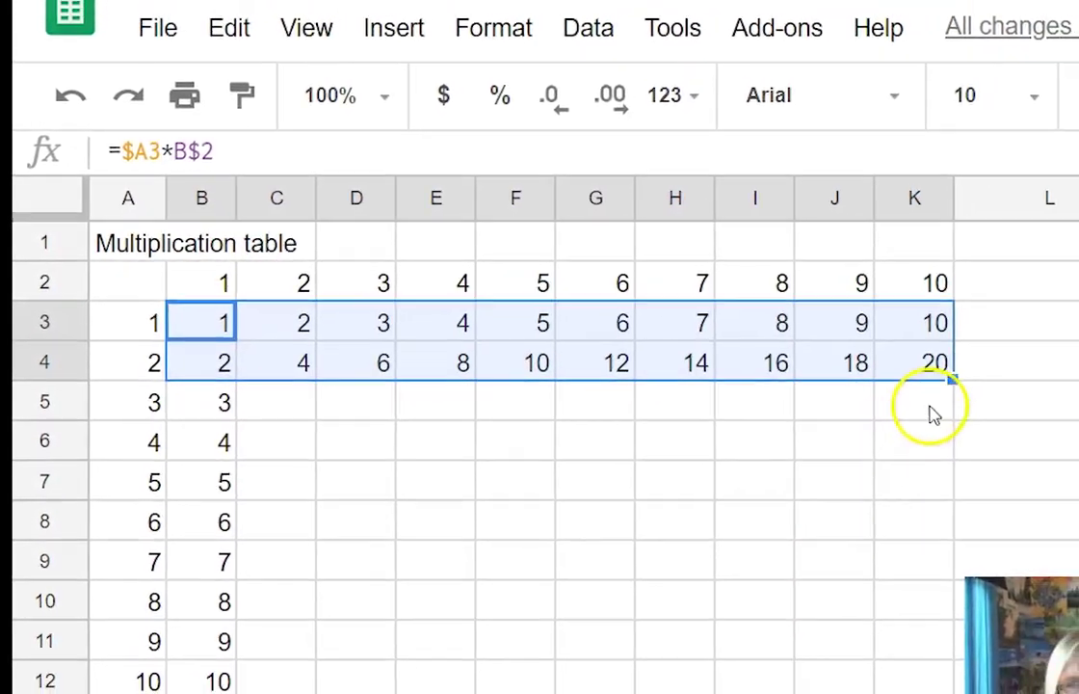
pyautogui.moveTo(1000, 387); pyautogui.dragTo(998, 582)
pyautogui.moveTo(807, 512); pyautogui.dragTo(521, 684)
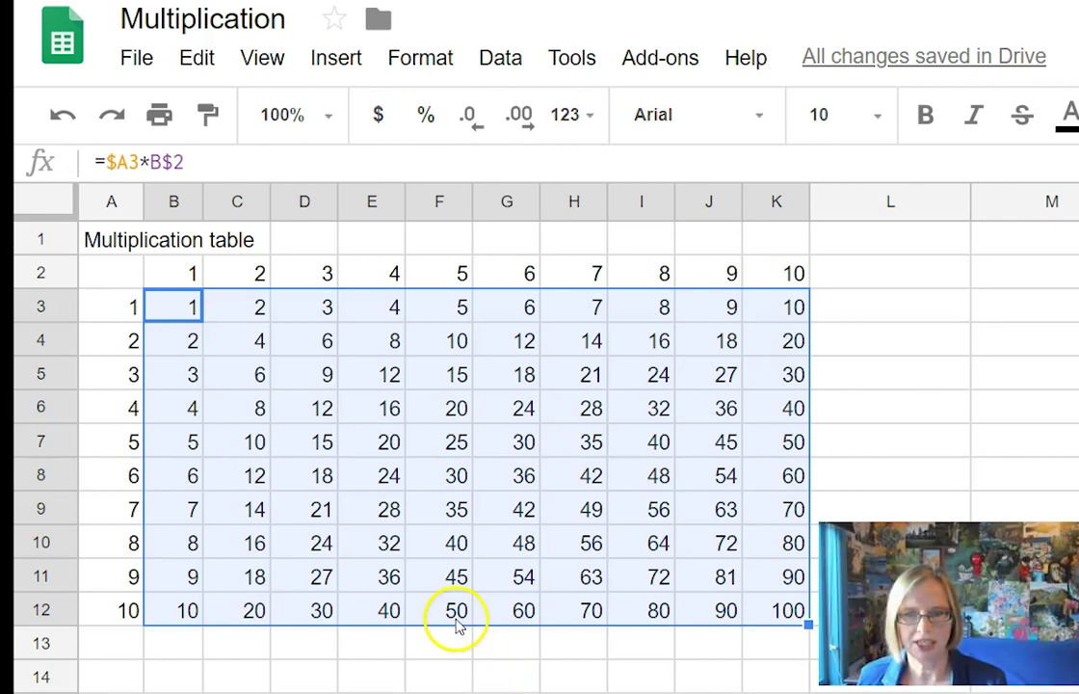
# - Test the table by changing the row heading in A10 to 80, and undo the change
pyautogui.click(158, 578)
pyautogui.click(123, 547)
pyautogui.press('F2')
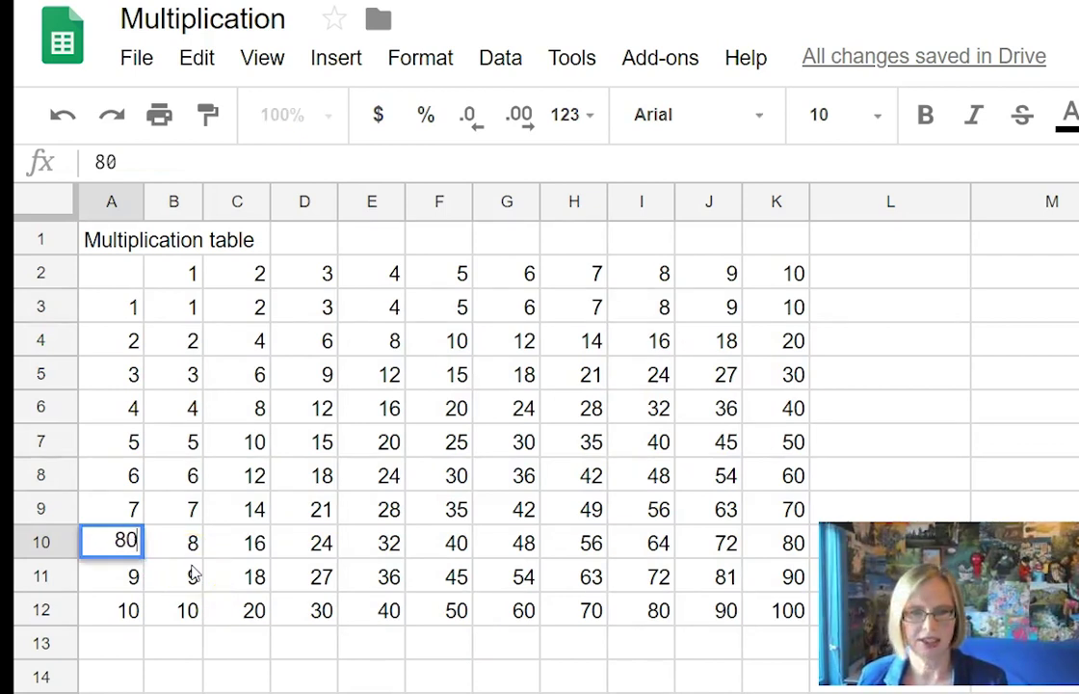
pyautogui.write('0')
pyautogui.press('Return')
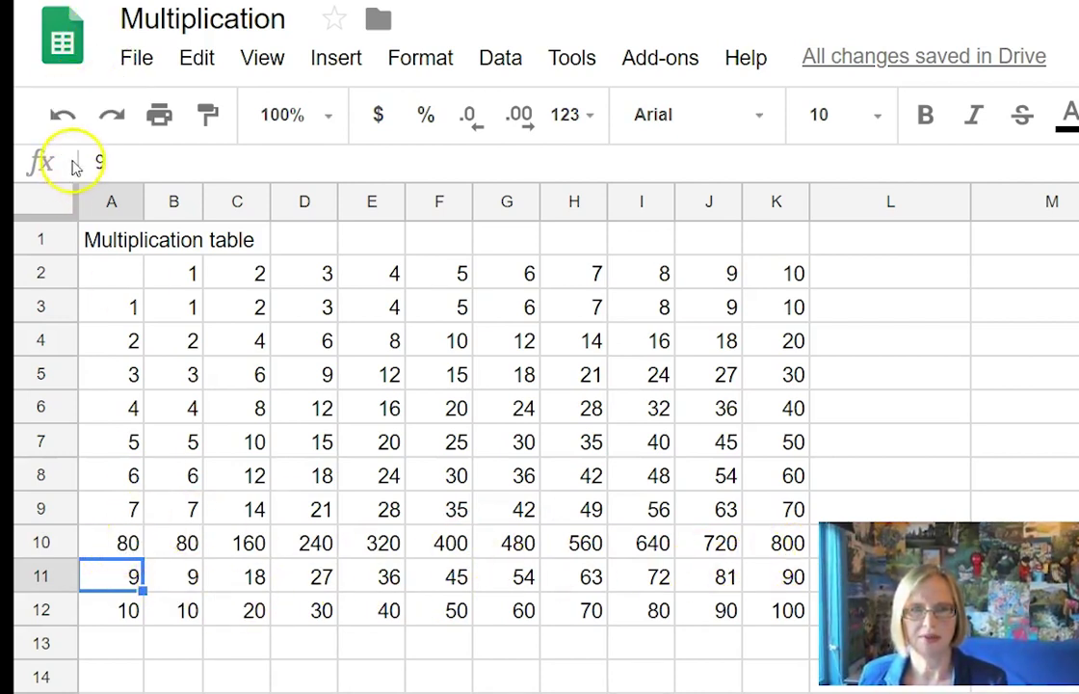
pyautogui.click(65, 121)
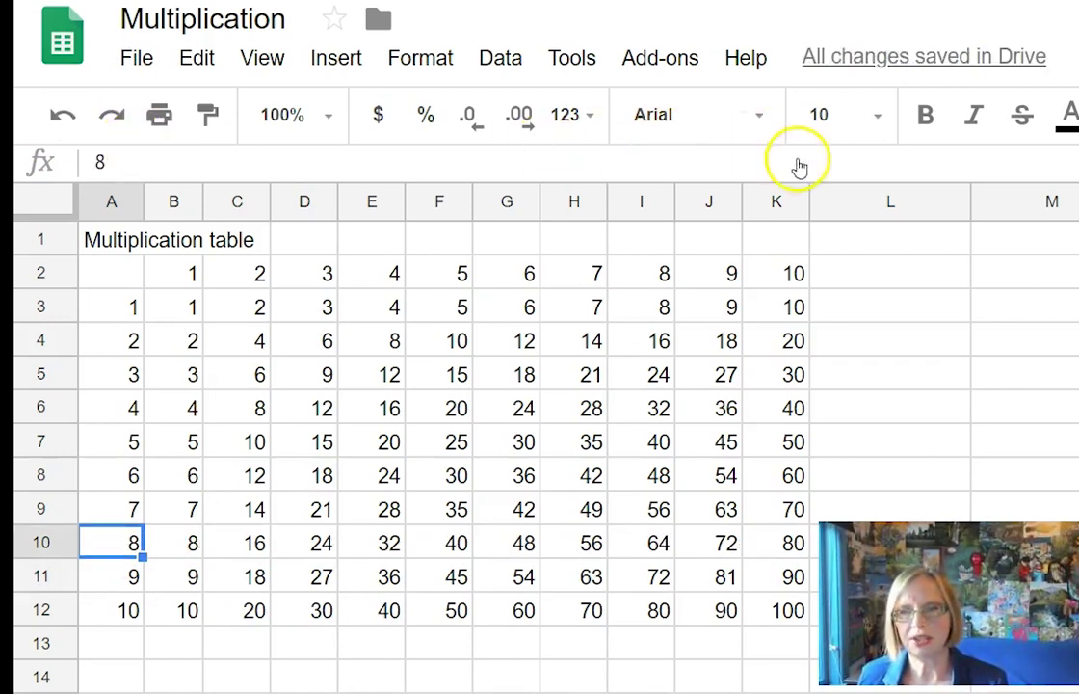
# - Enter the author's name in L1 and the date 10/7/18 in L2, beside the table
pyautogui.click(918, 240)
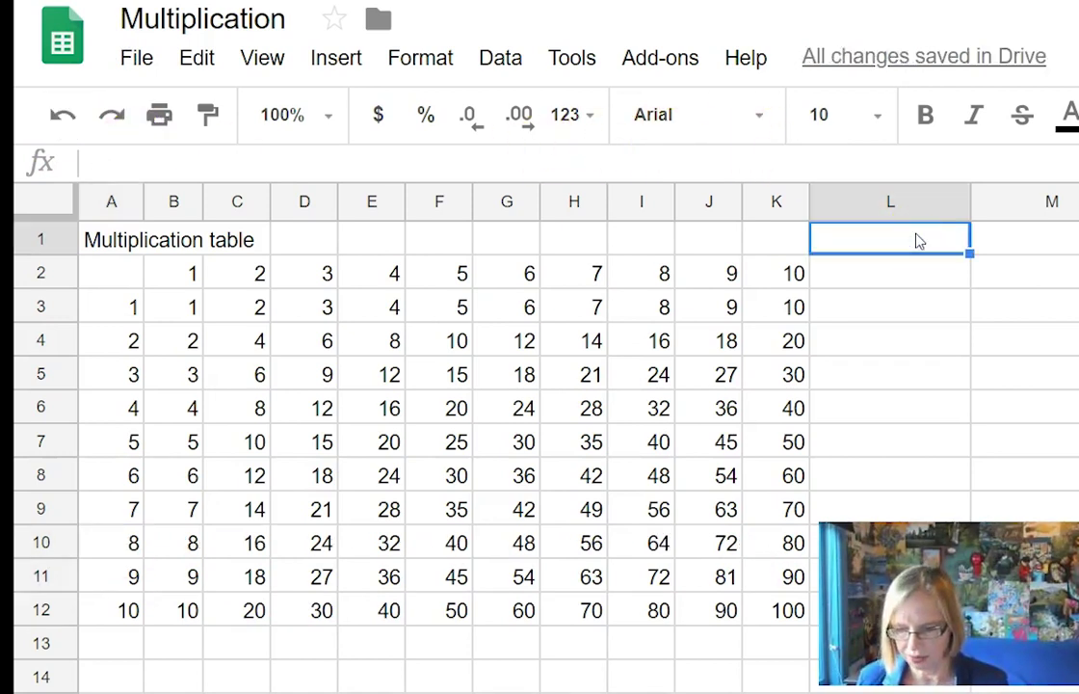
pyautogui.write('Nic Petty')
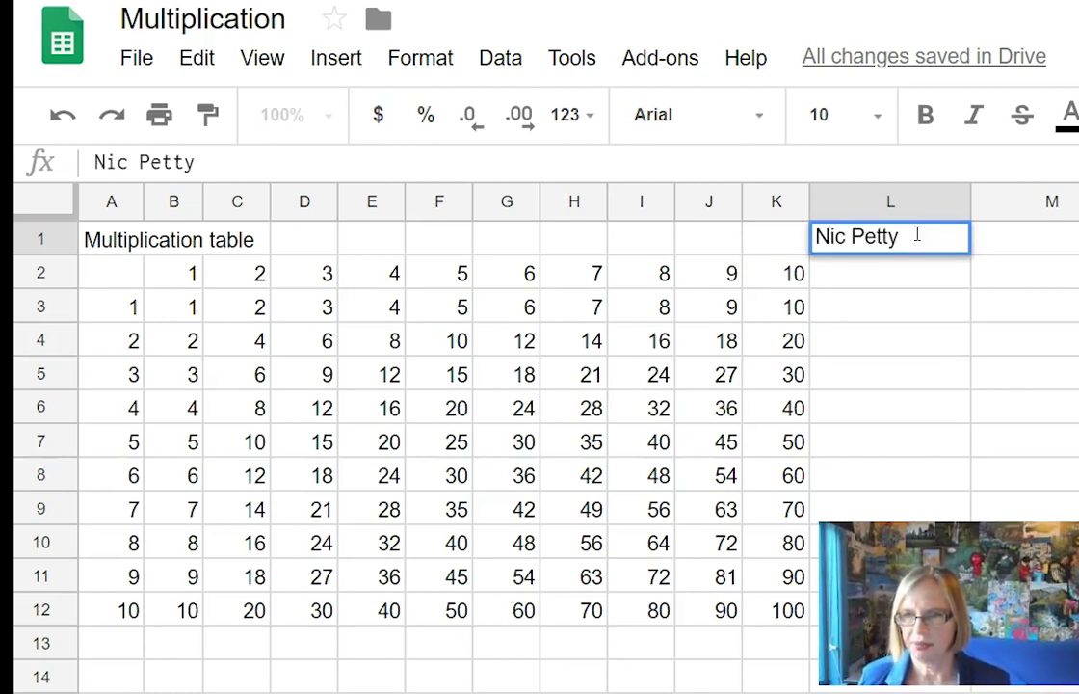
pyautogui.press('Return')
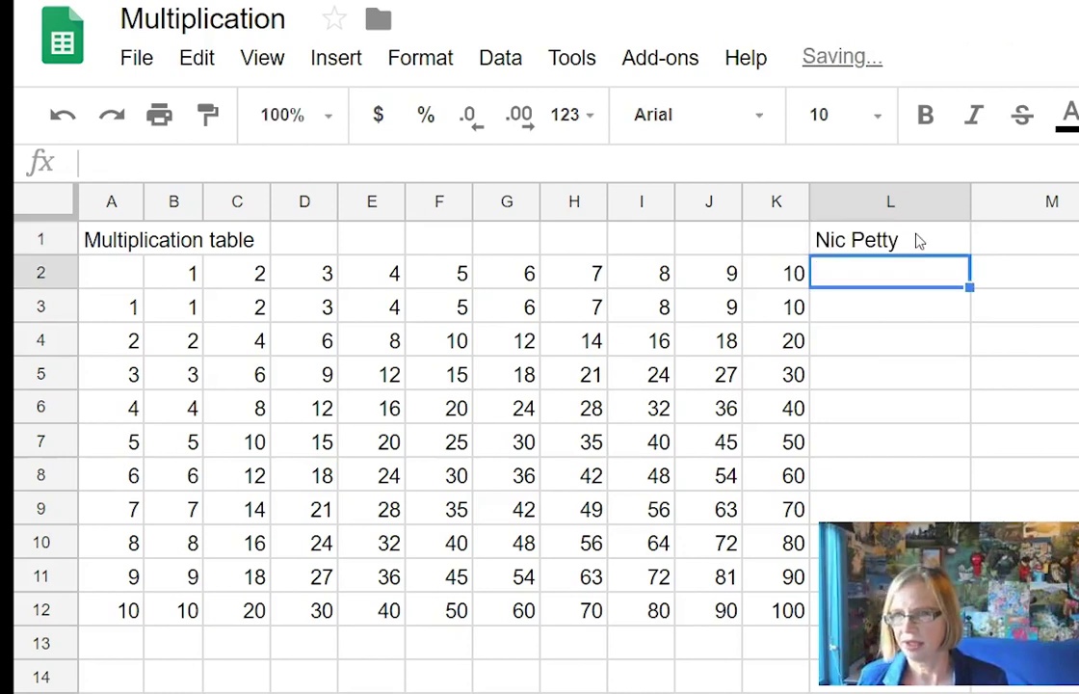
pyautogui.write('10/7/')
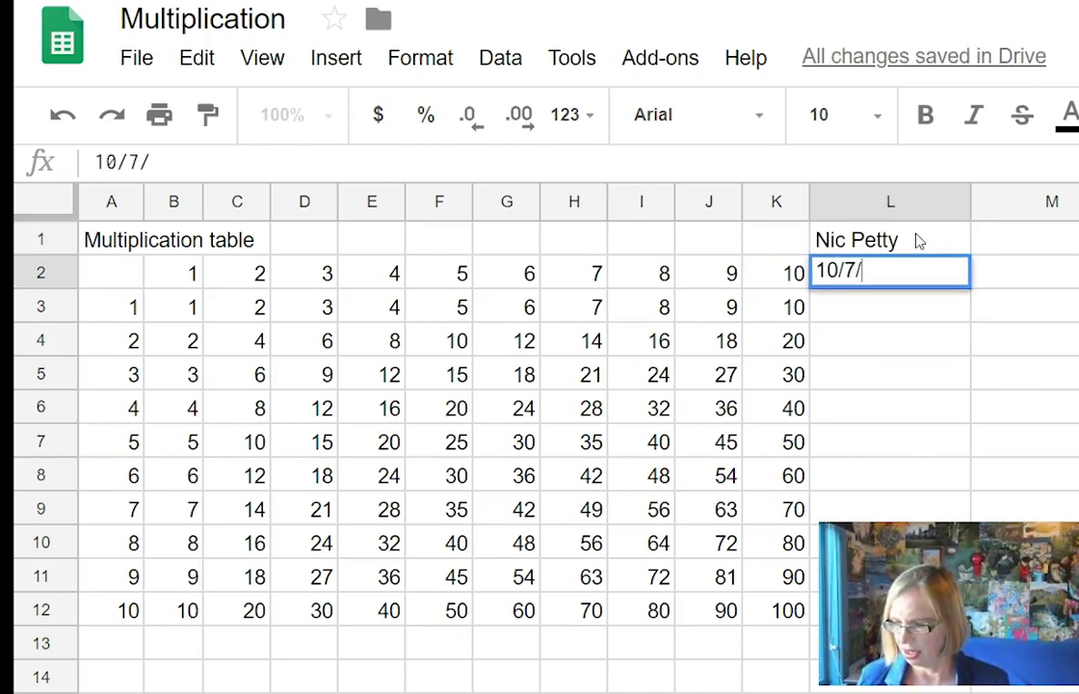
pyautogui.write('18')
# - Enter the label "inputs" in L3 and shade the column headings B2:K2 light yellow
pyautogui.click(922, 326)
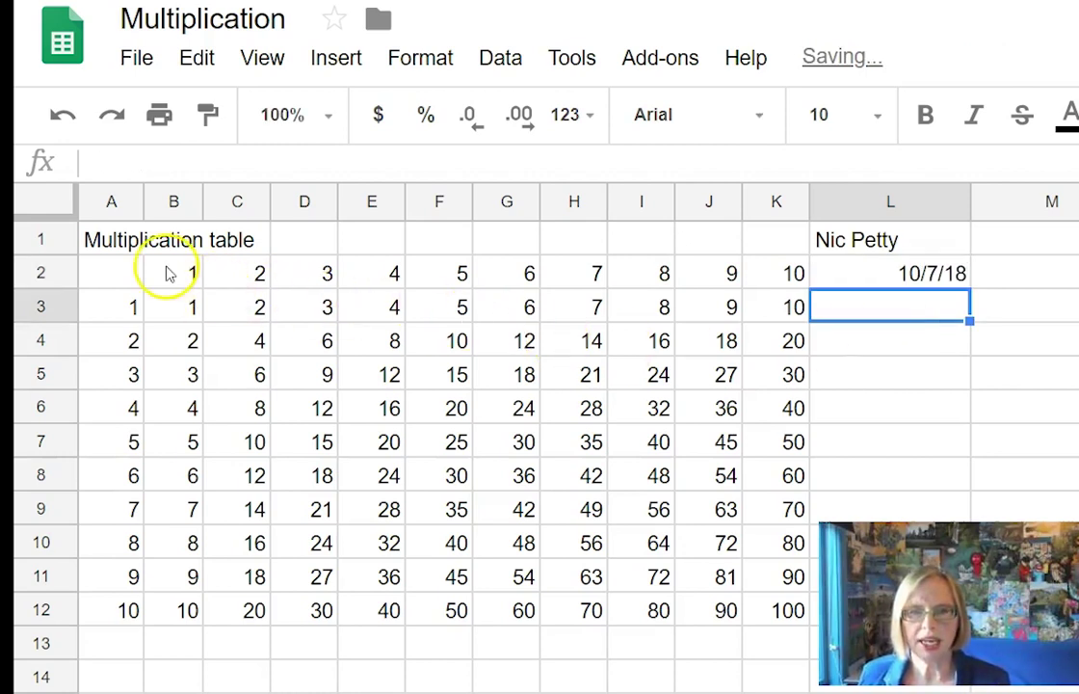
pyautogui.write('inputs')
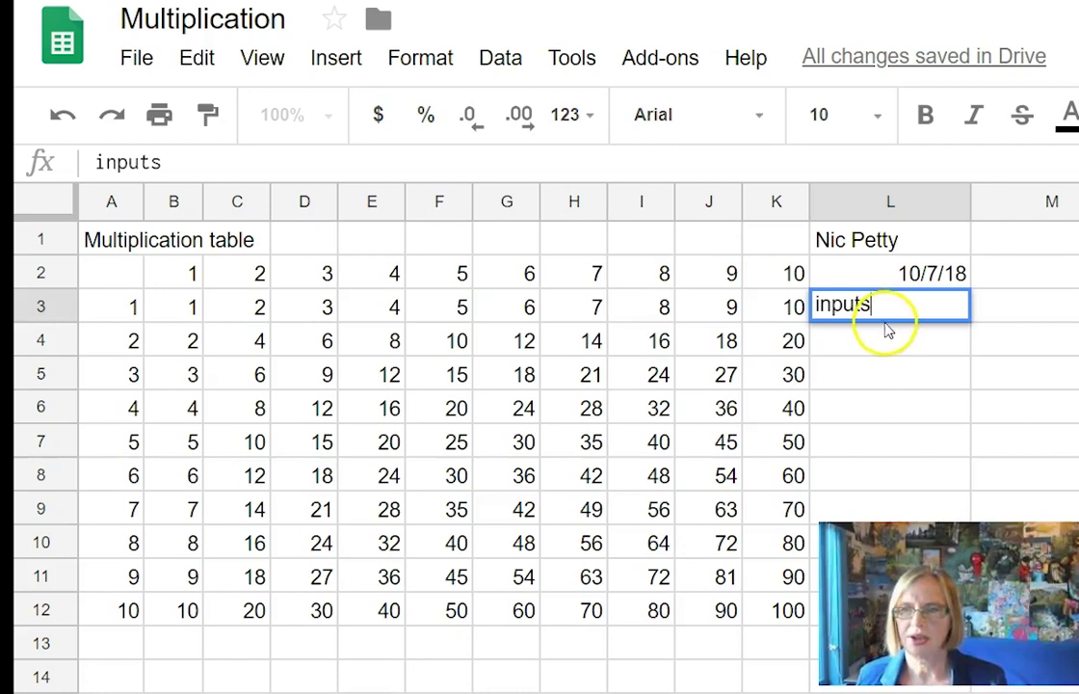
pyautogui.click(798, 273)
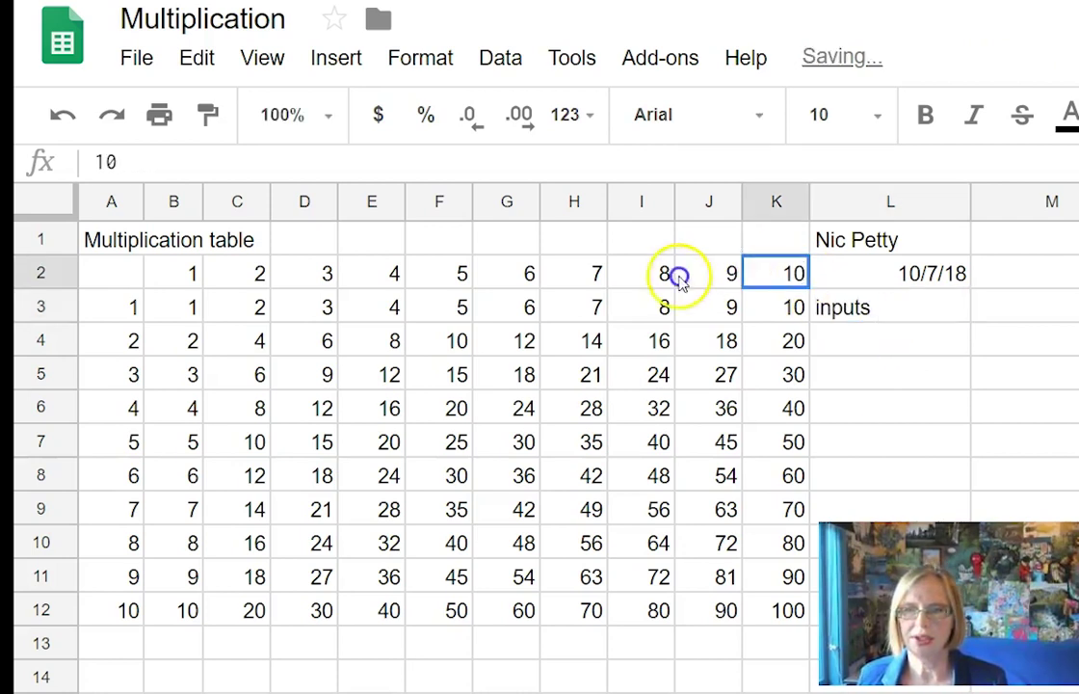
pyautogui.moveTo(644, 278); pyautogui.dragTo(189, 274)
pyautogui.click(882, 162)
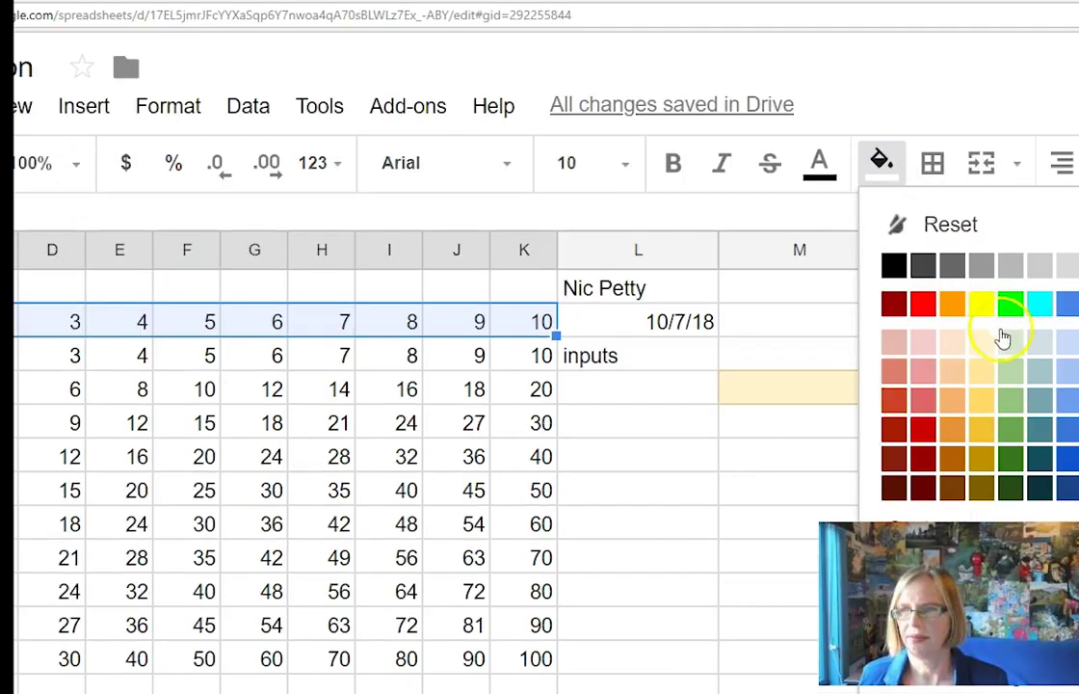
pyautogui.click(988, 345)
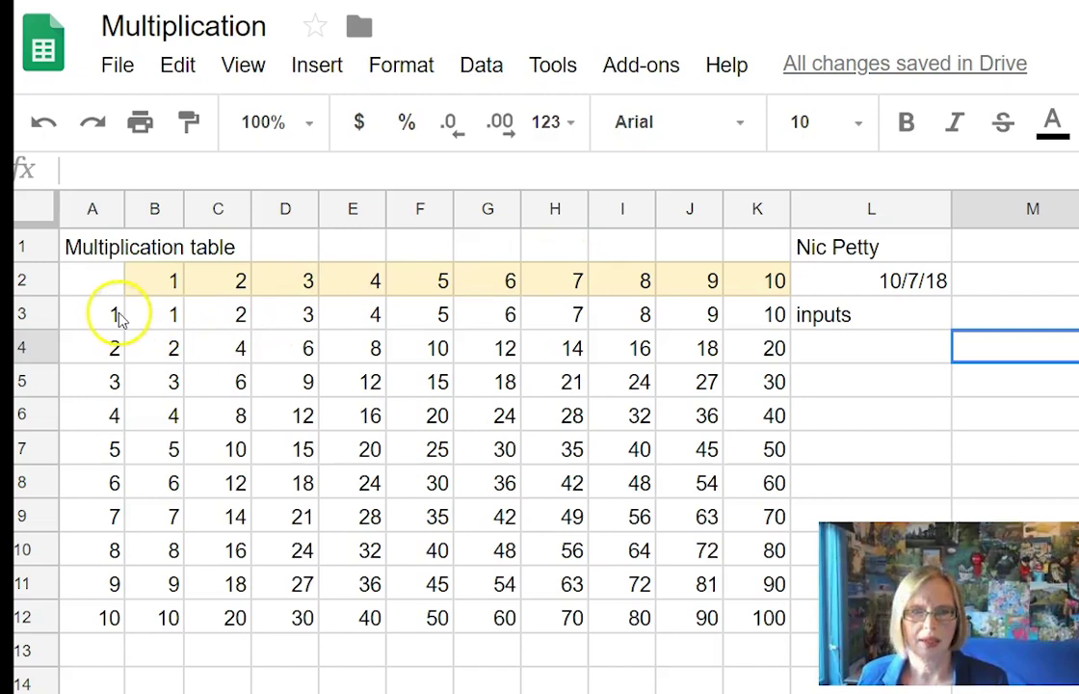
# - Shade the row headings A3:A12 light yellow and copy the heading format from K2 to the inputs label in L3
pyautogui.moveTo(118, 320); pyautogui.dragTo(113, 621)
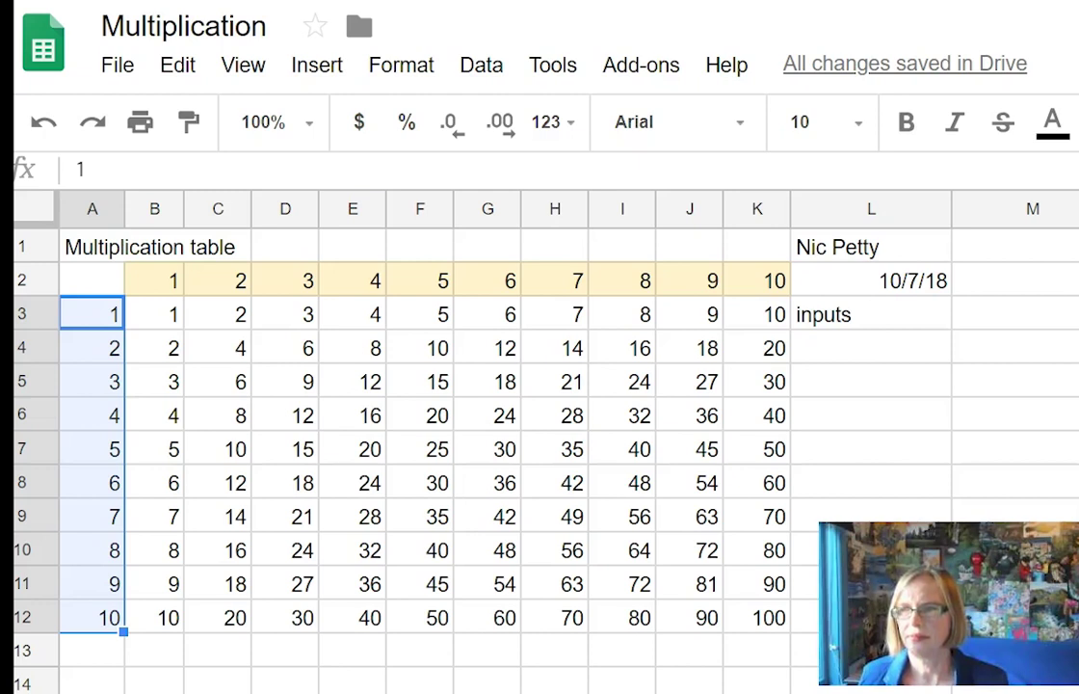
pyautogui.click(886, 330)
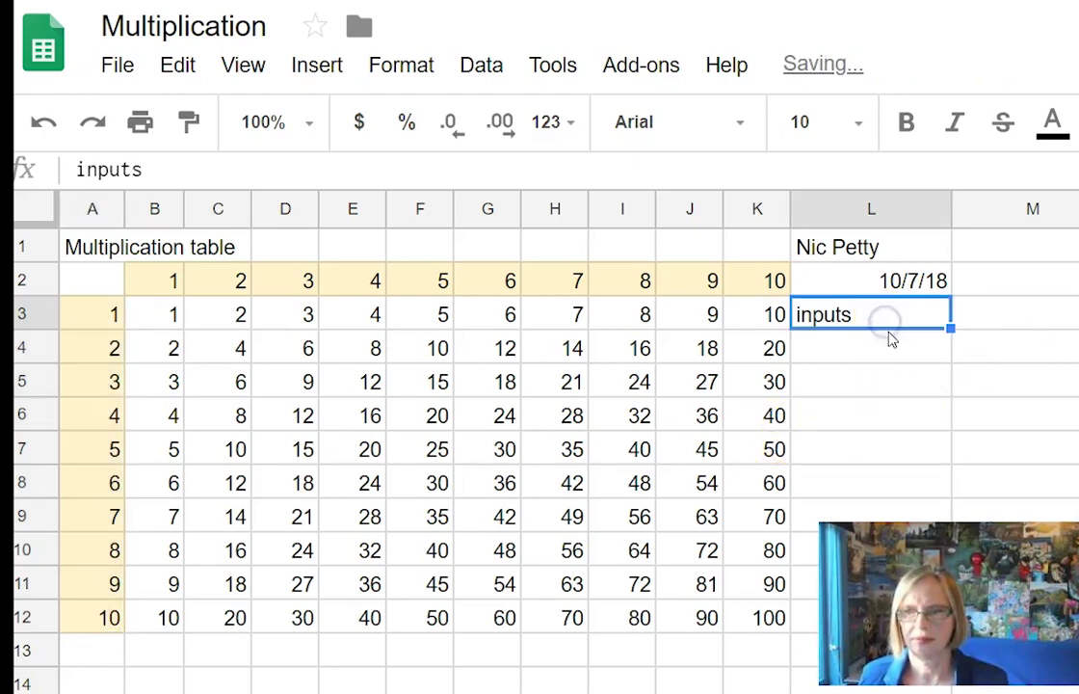
pyautogui.click(750, 287)
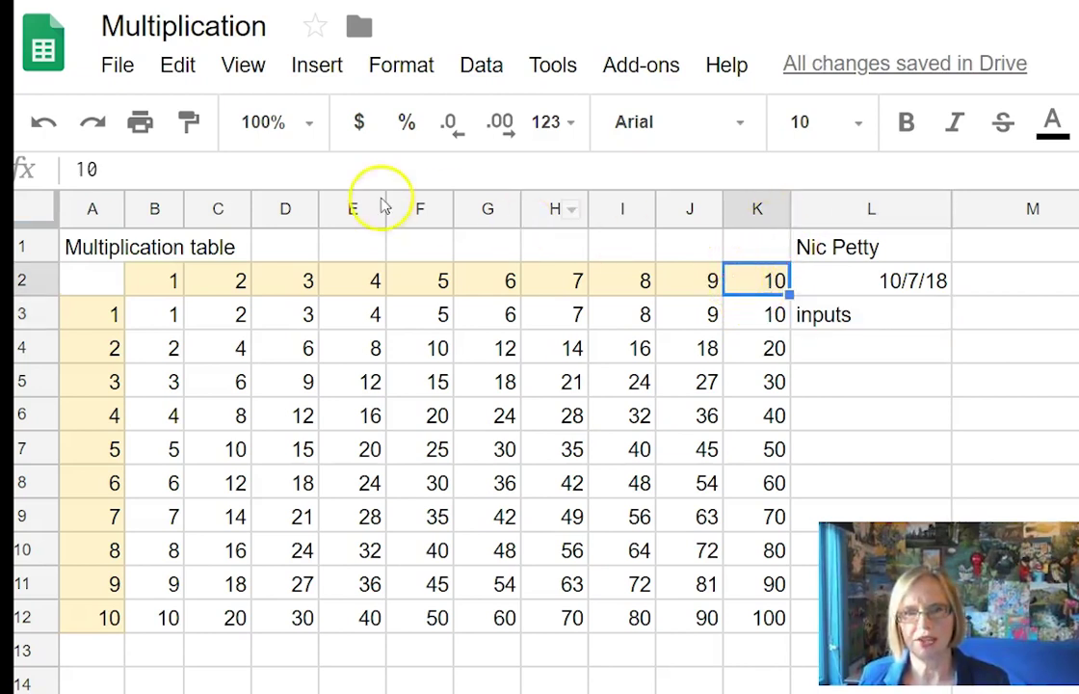
pyautogui.click(185, 121)
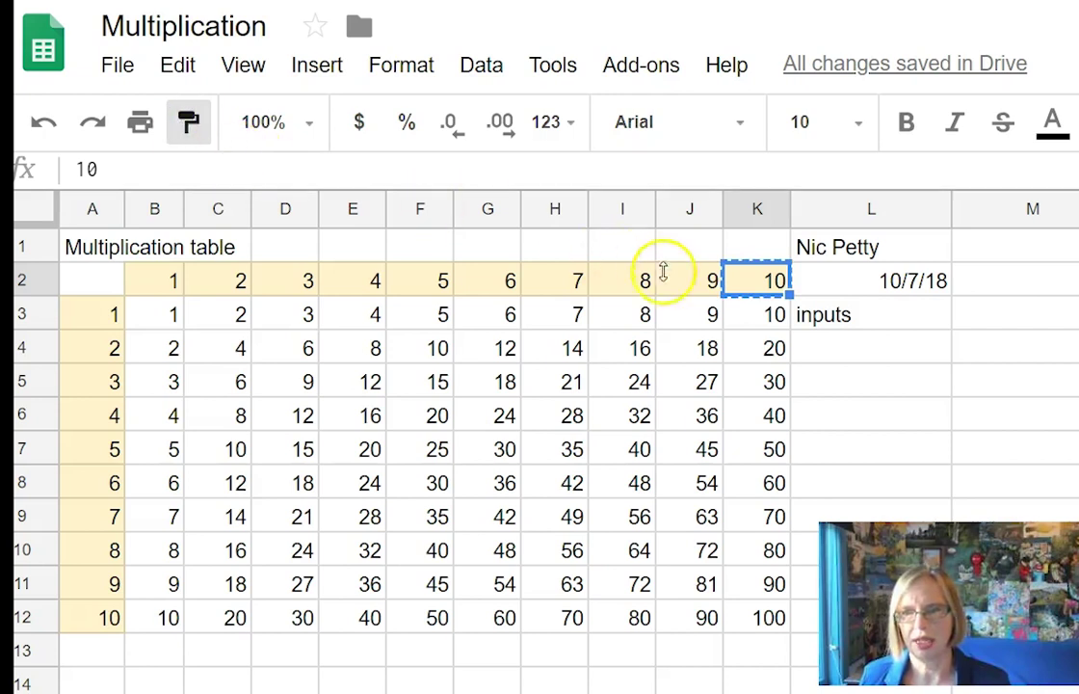
pyautogui.click(836, 317)
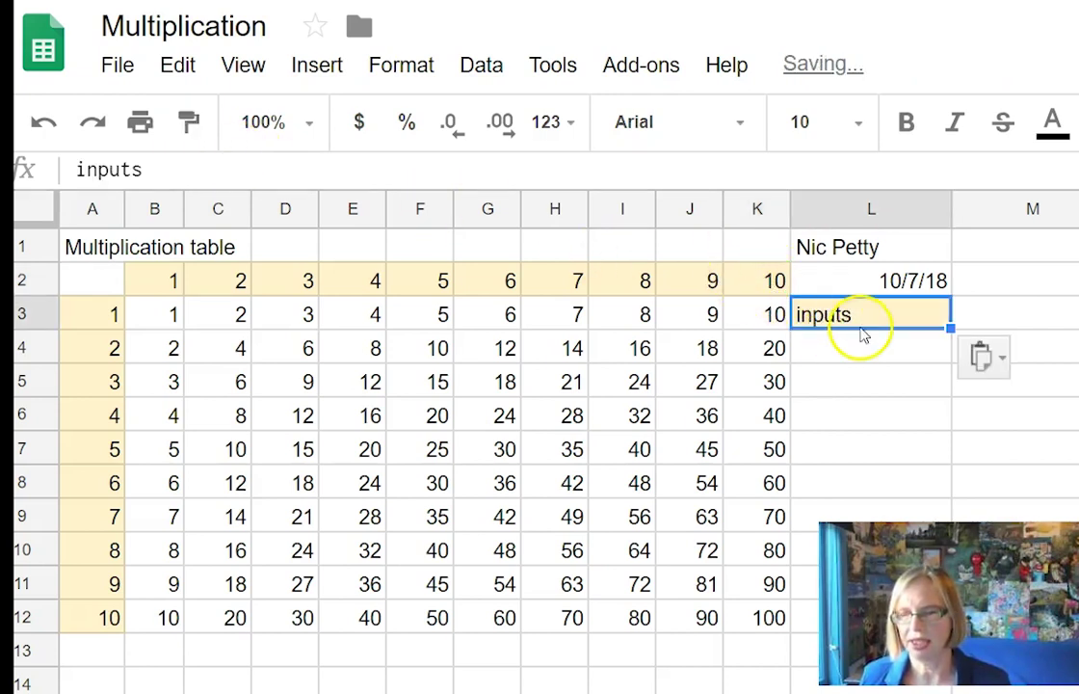
# - Enter the label "outputs" in L4, below the inputs label
pyautogui.click(870, 354)
pyautogui.write('outputs')
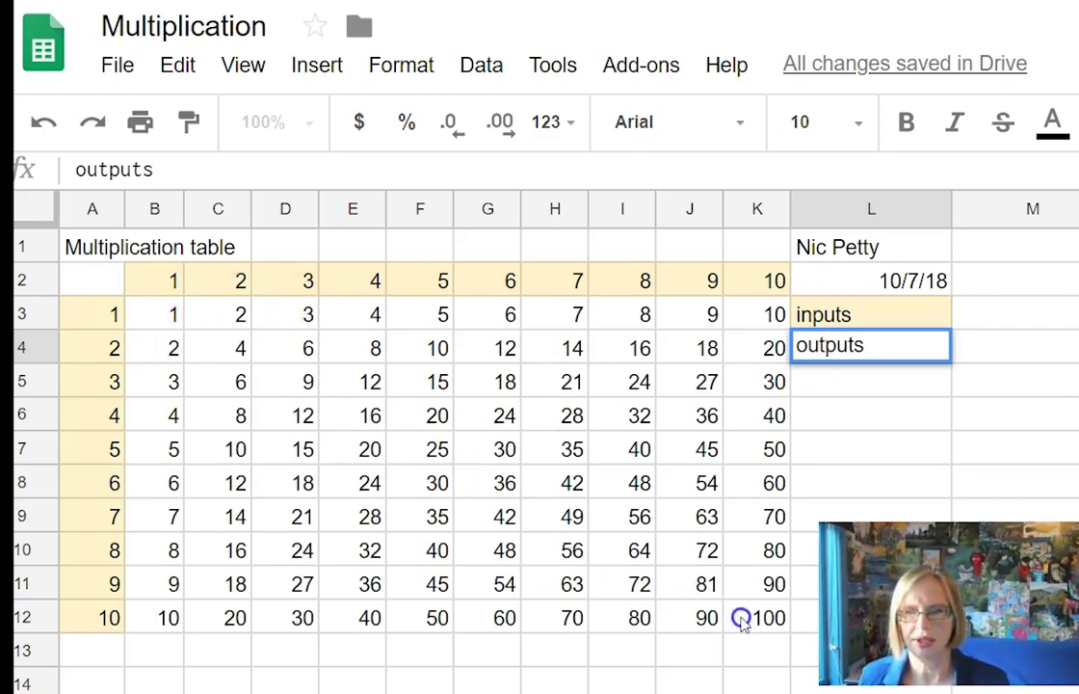
pyautogui.press('Return')
# - Make the table results in B3:K12 and the outputs label in L4 bold
pyautogui.keyDown('shift'); pyautogui.click(772, 628); pyautogui.keyUp('shift')
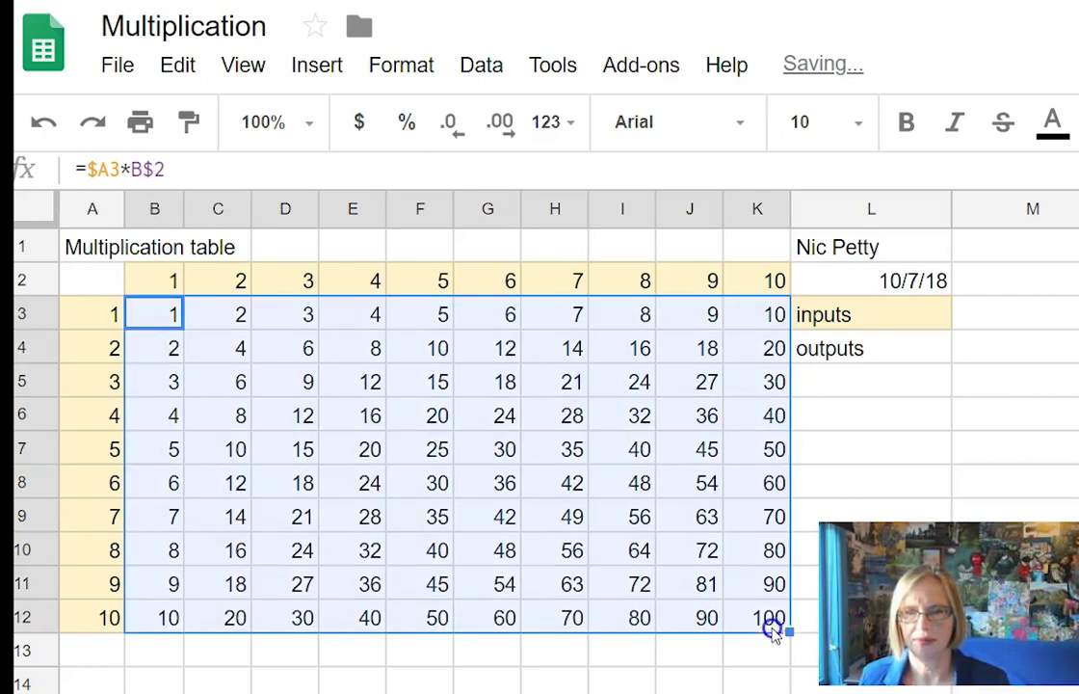
pyautogui.click(908, 124)
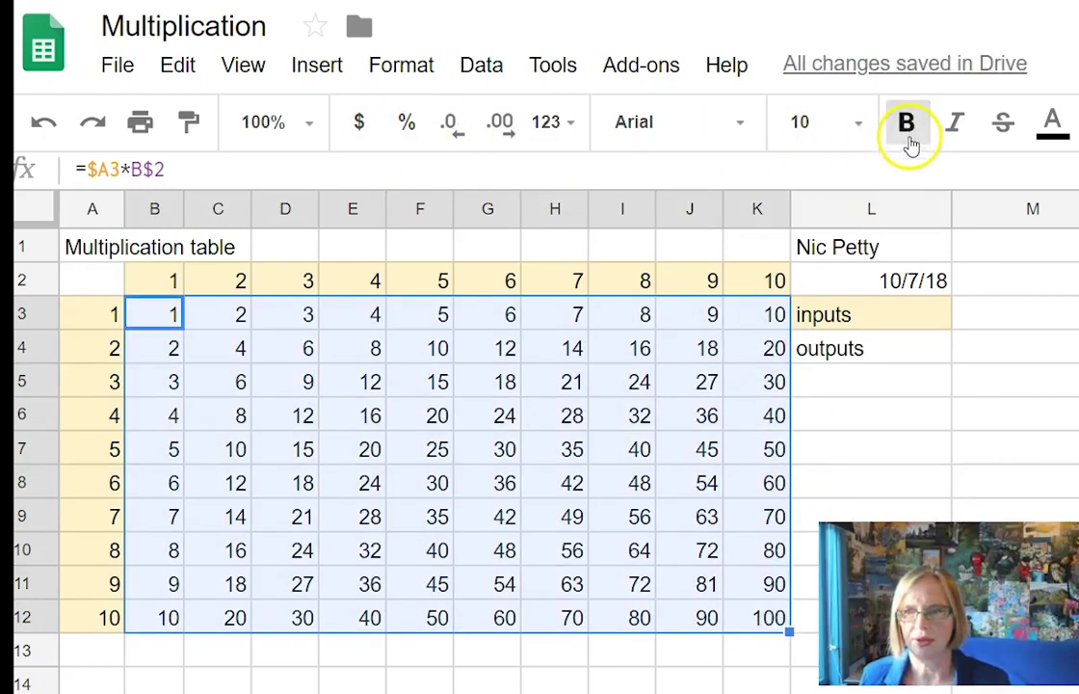
pyautogui.click(904, 348)
pyautogui.click(905, 123)
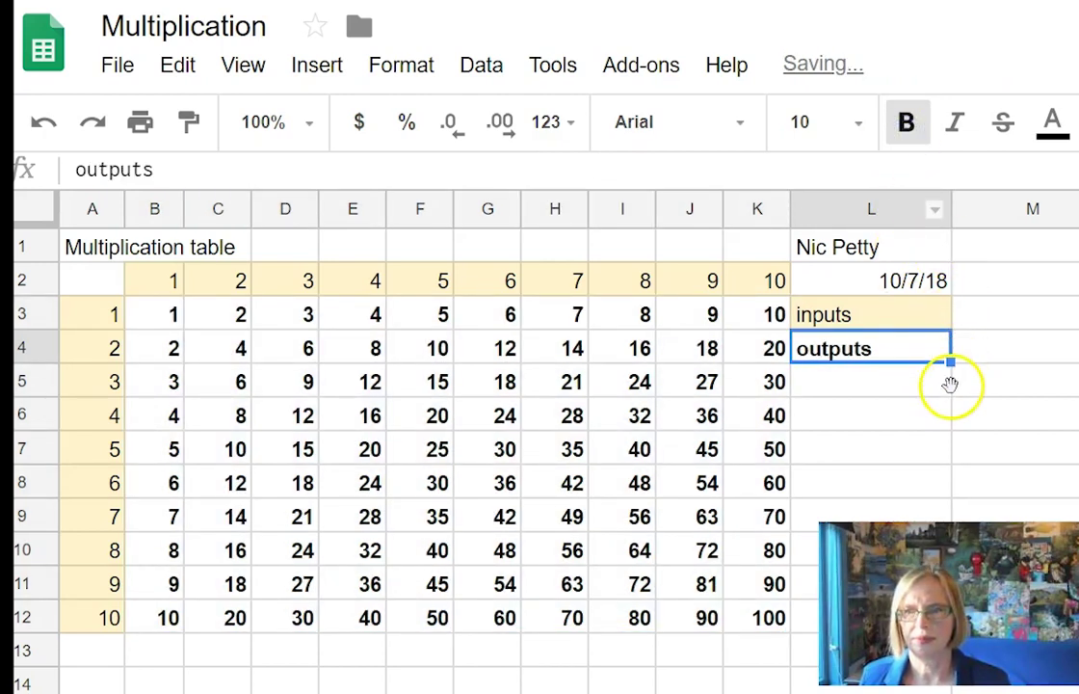
pyautogui.press('Down')
# - Shade the table results B3:K12 light red and give the outputs label in L4 the same fill
pyautogui.click(166, 314)
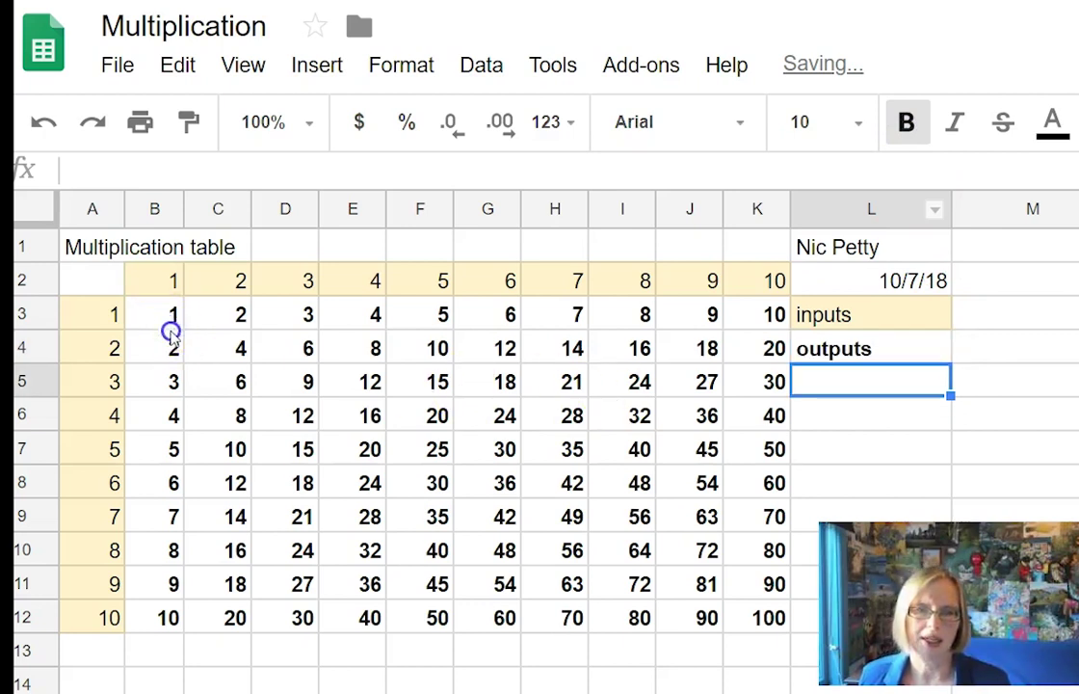
pyautogui.keyDown('shift'); pyautogui.click(778, 626); pyautogui.keyUp('shift')
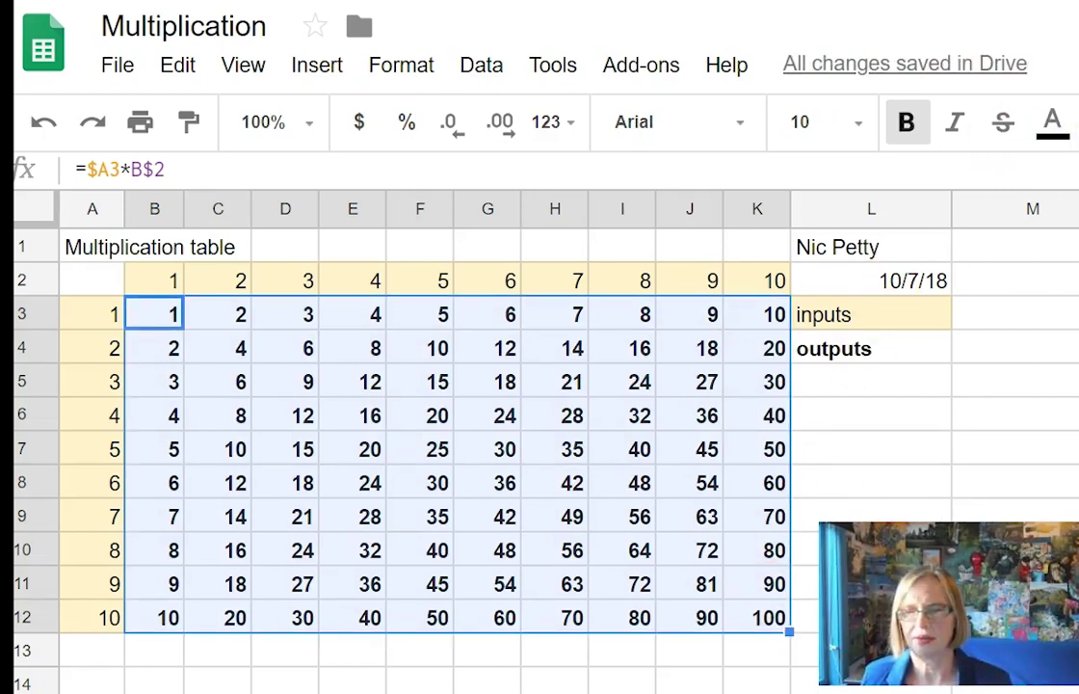
pyautogui.click(838, 352)
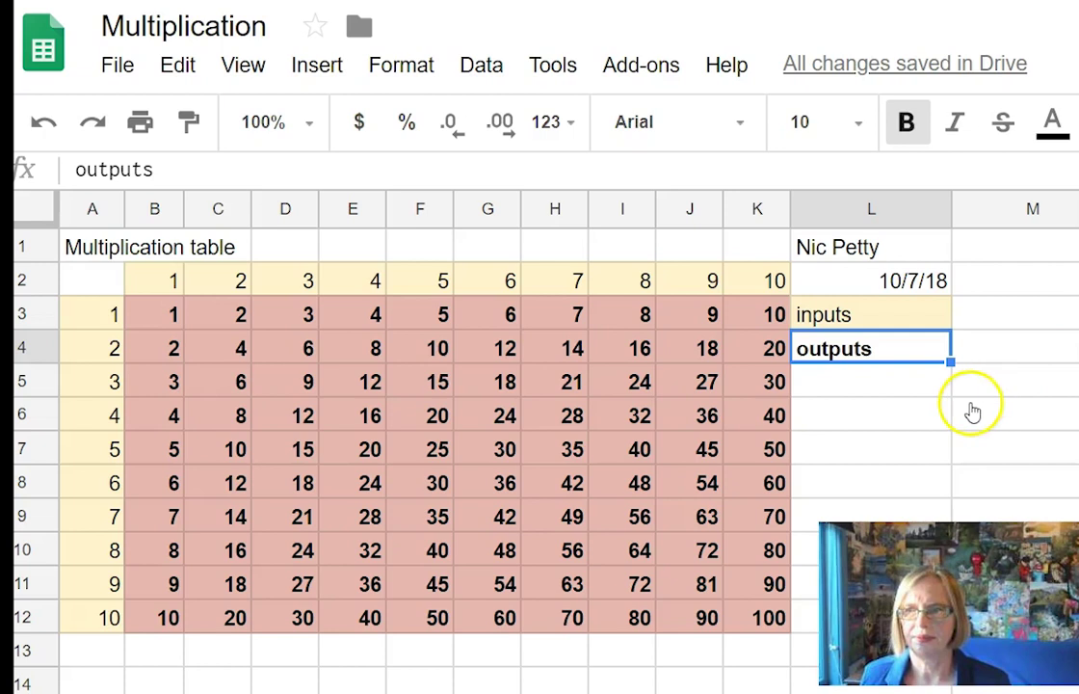
pyautogui.press('F4')
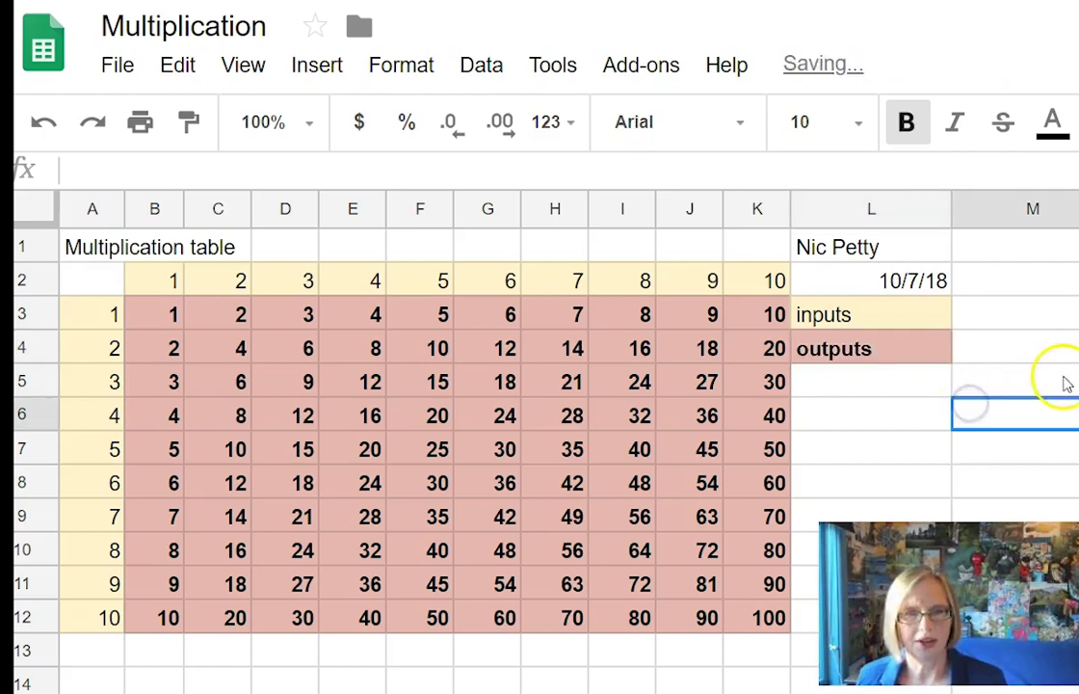